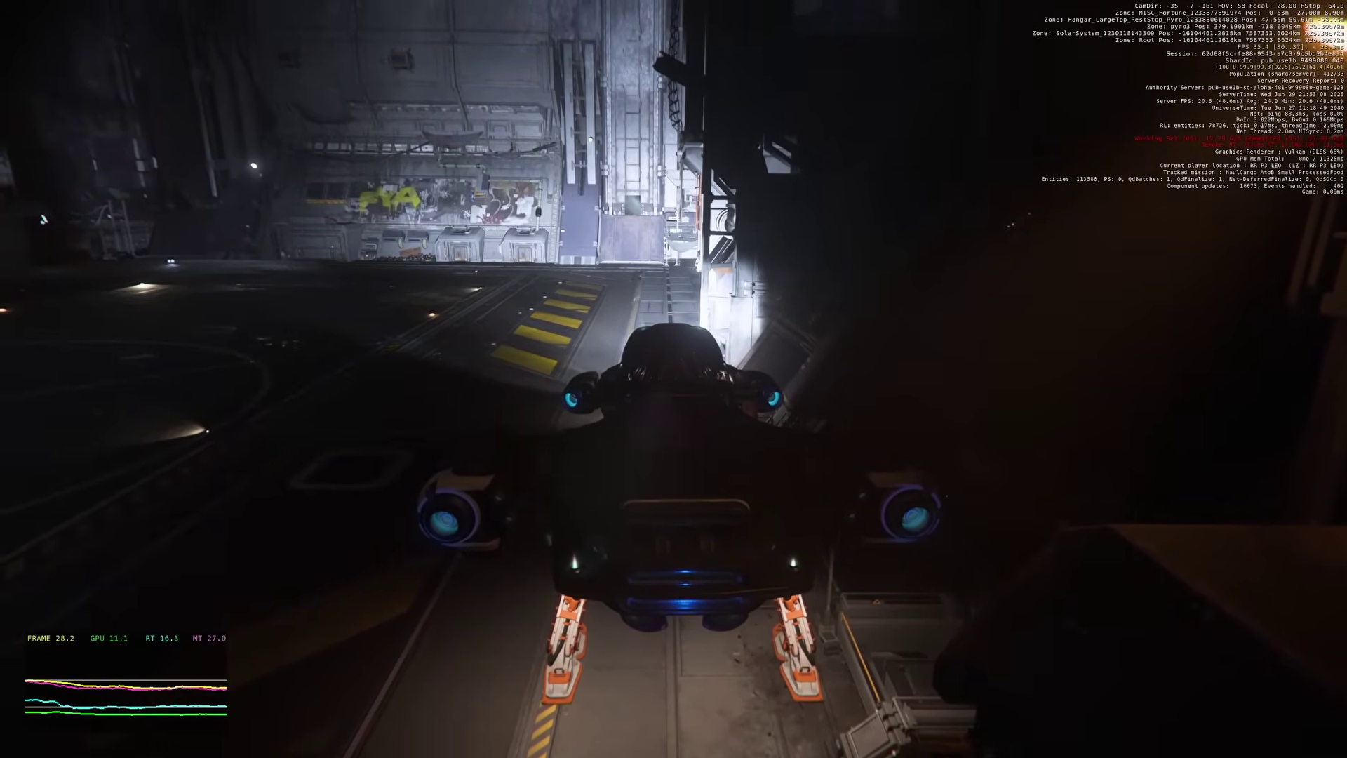
Switch to the cockpit view and cycle the ship's power off and back on.
key("F4")
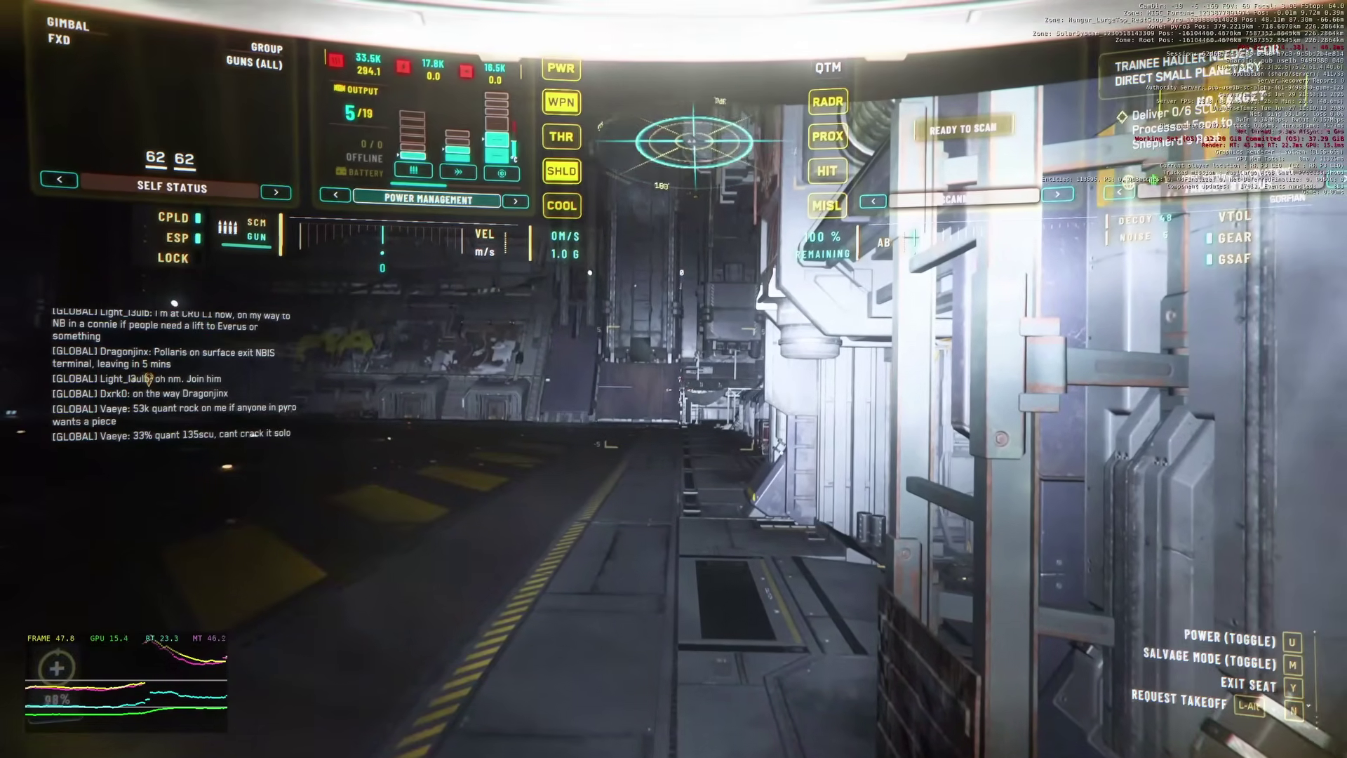
key("u")
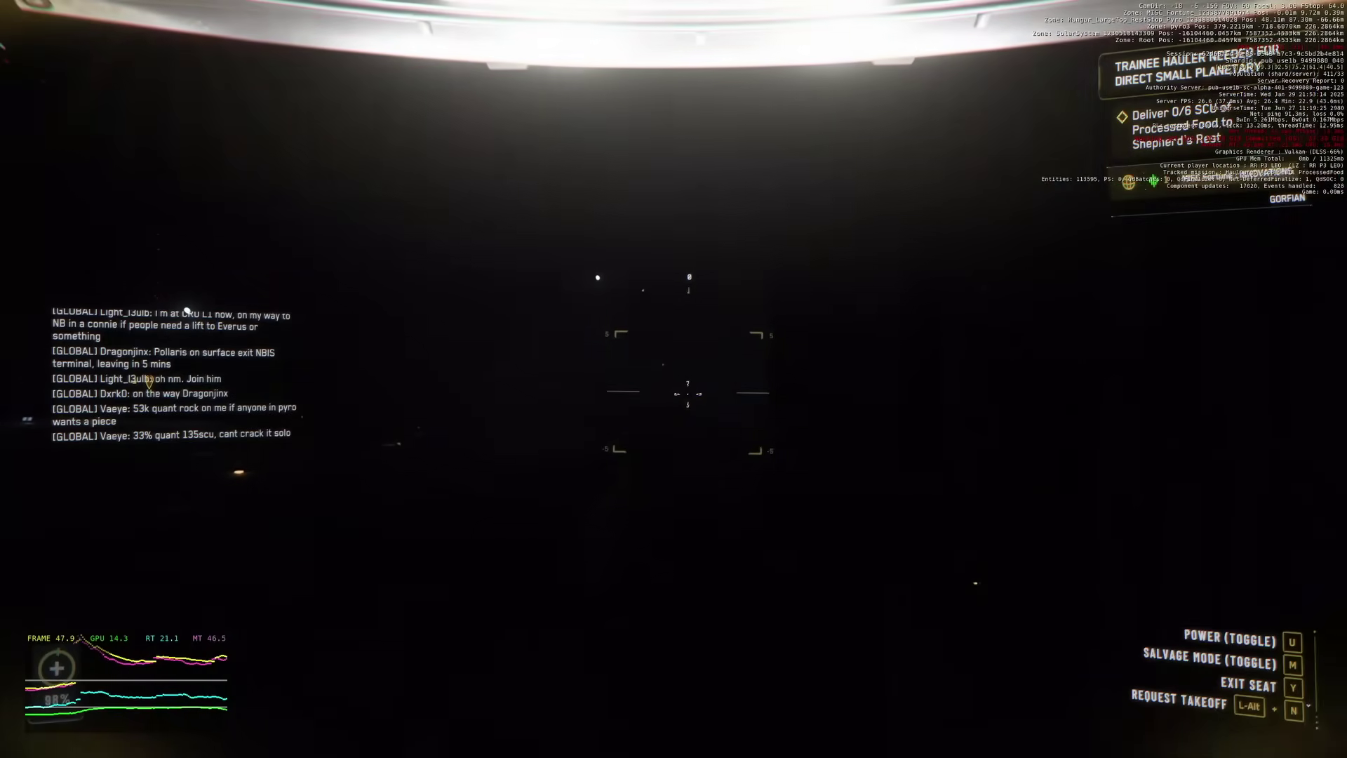
key("u")
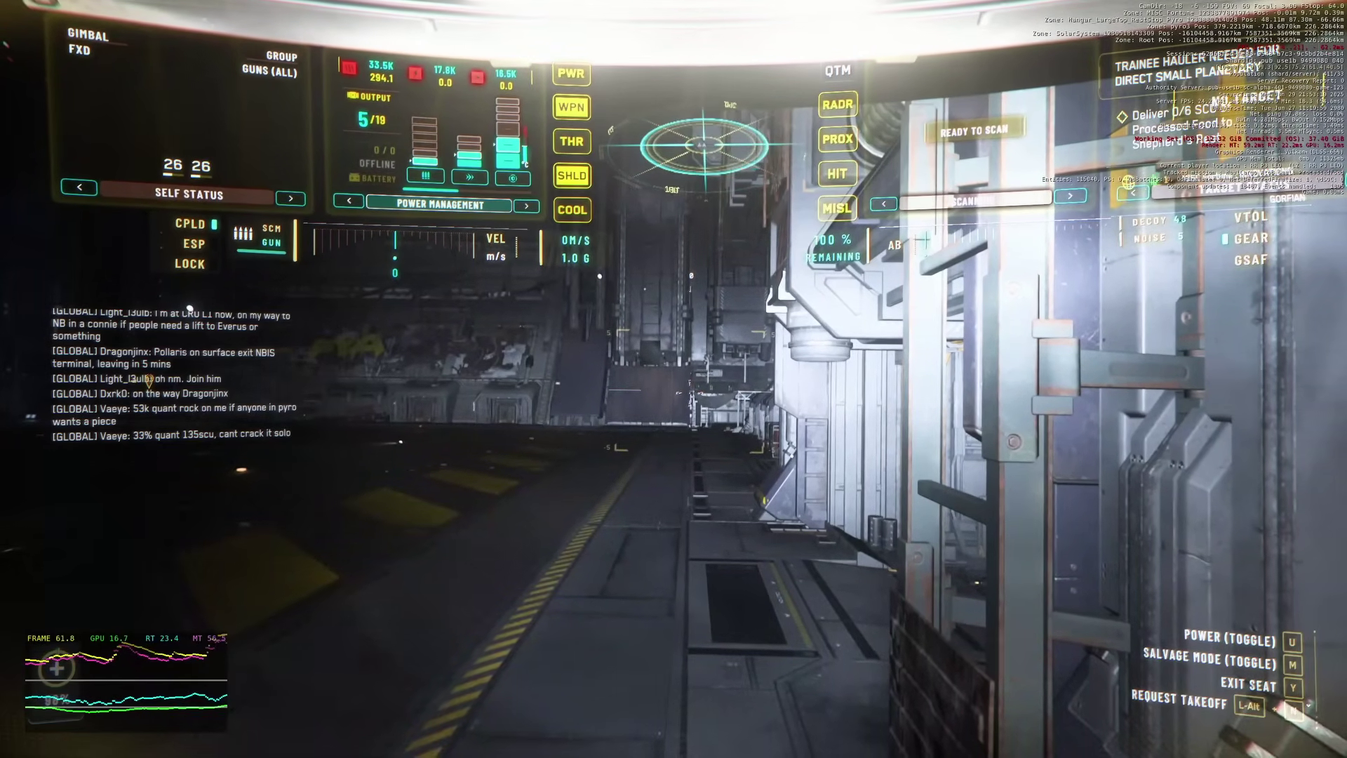
Leave the pilot seat, go through the Living Quarters door and exit via the escape hatch.
key("y")
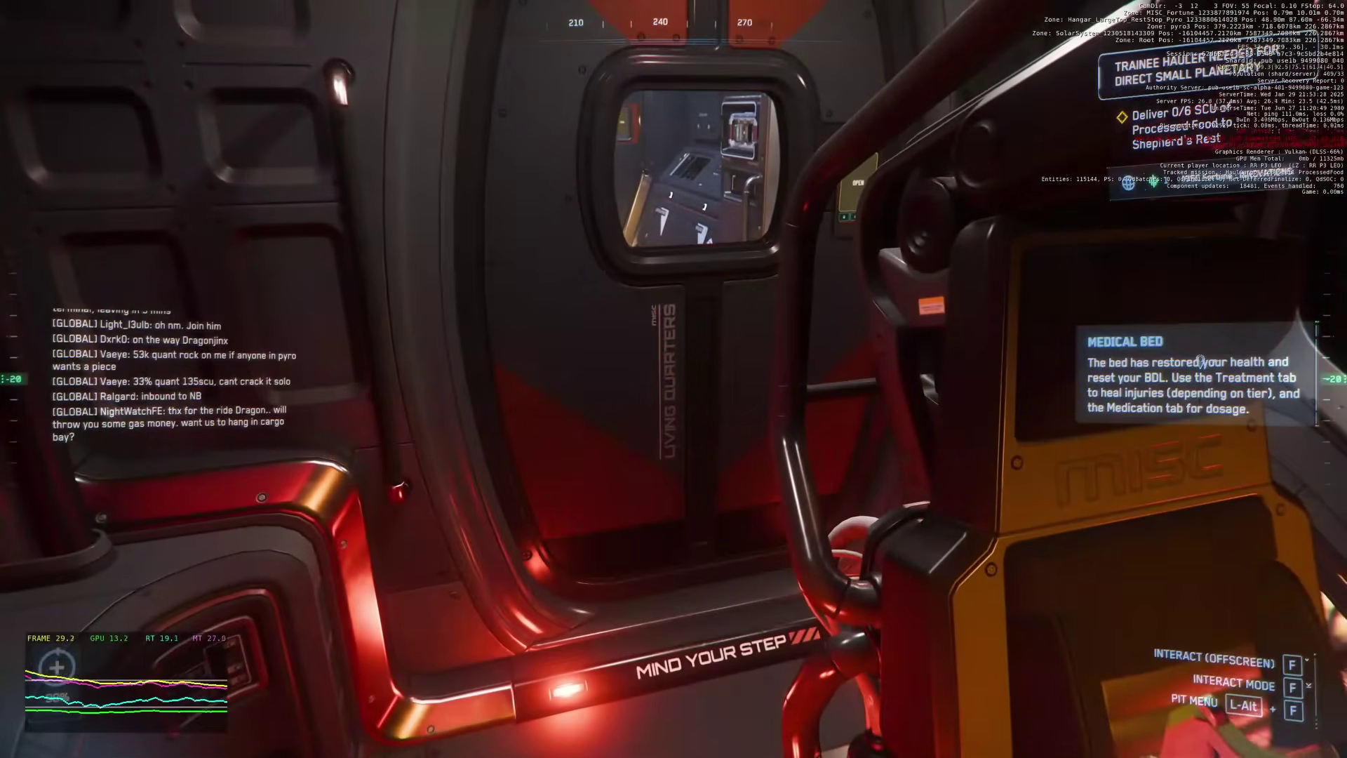
key("w")
key("f")
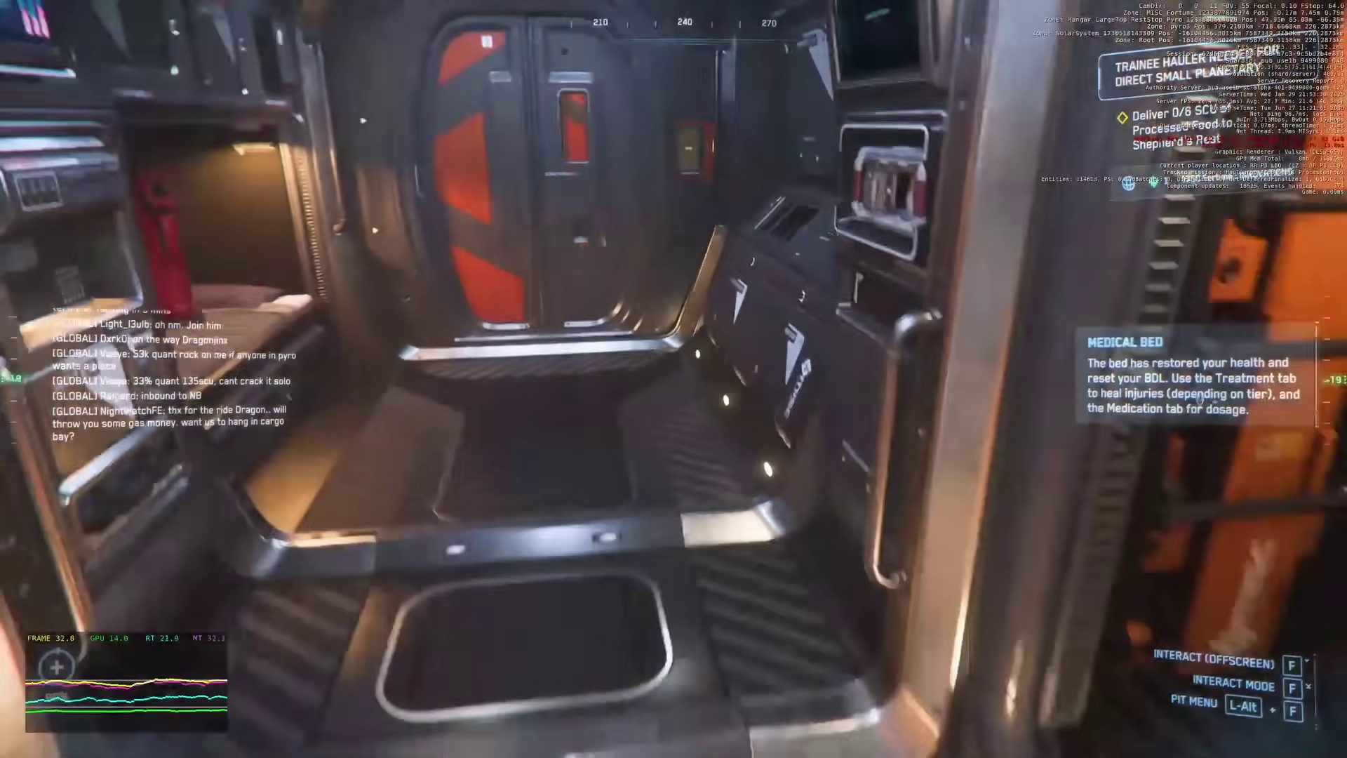
key("w")
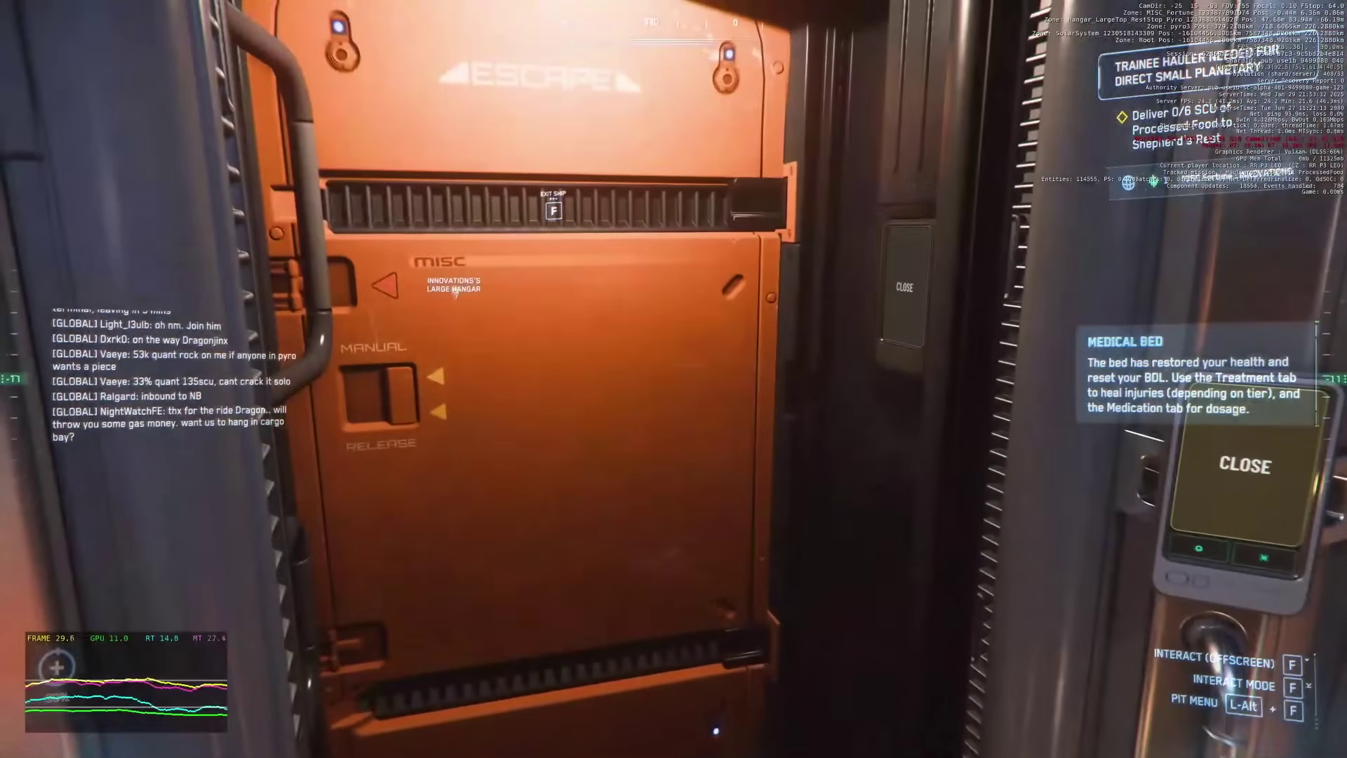
key("f")
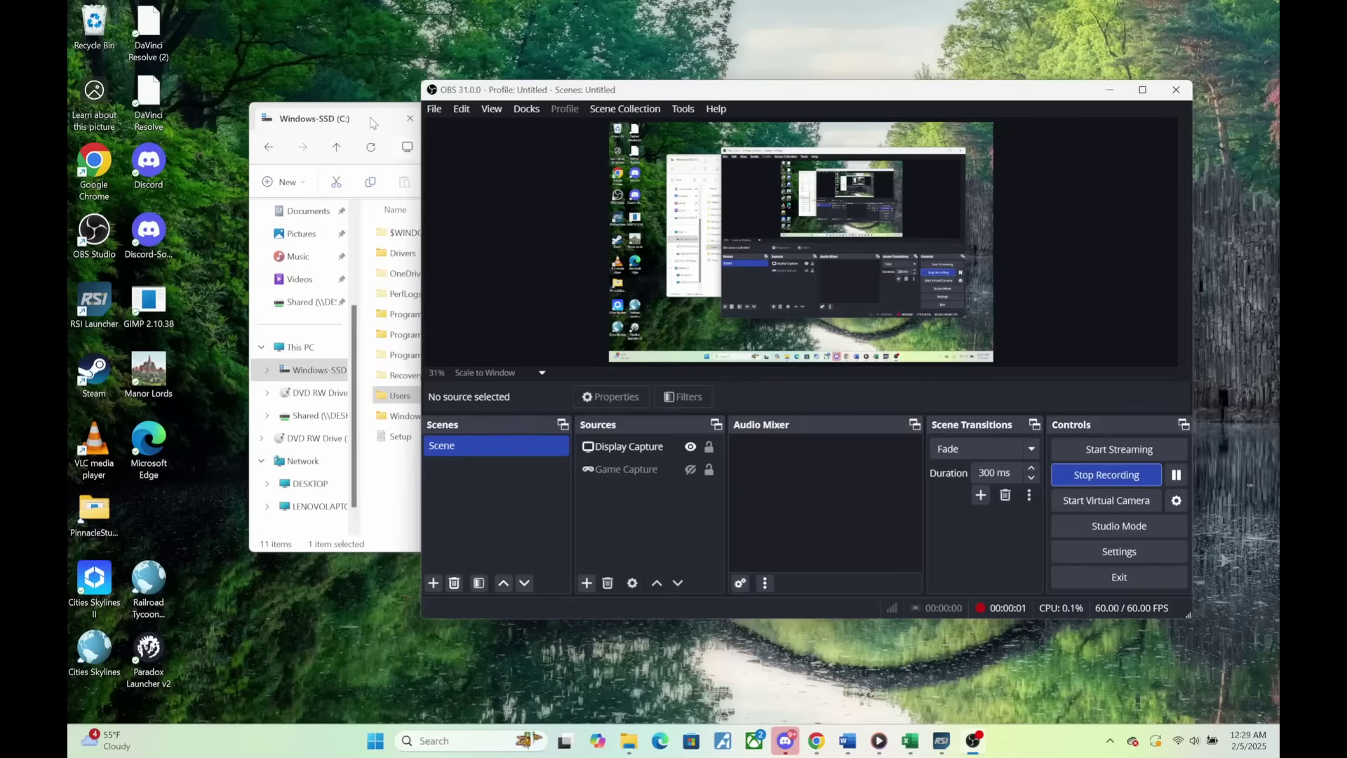
Delete the 4.0_PREVIEW folder in C:\Program Files\Roberts Space Industries\StarCitizen.
left_click(374, 123)
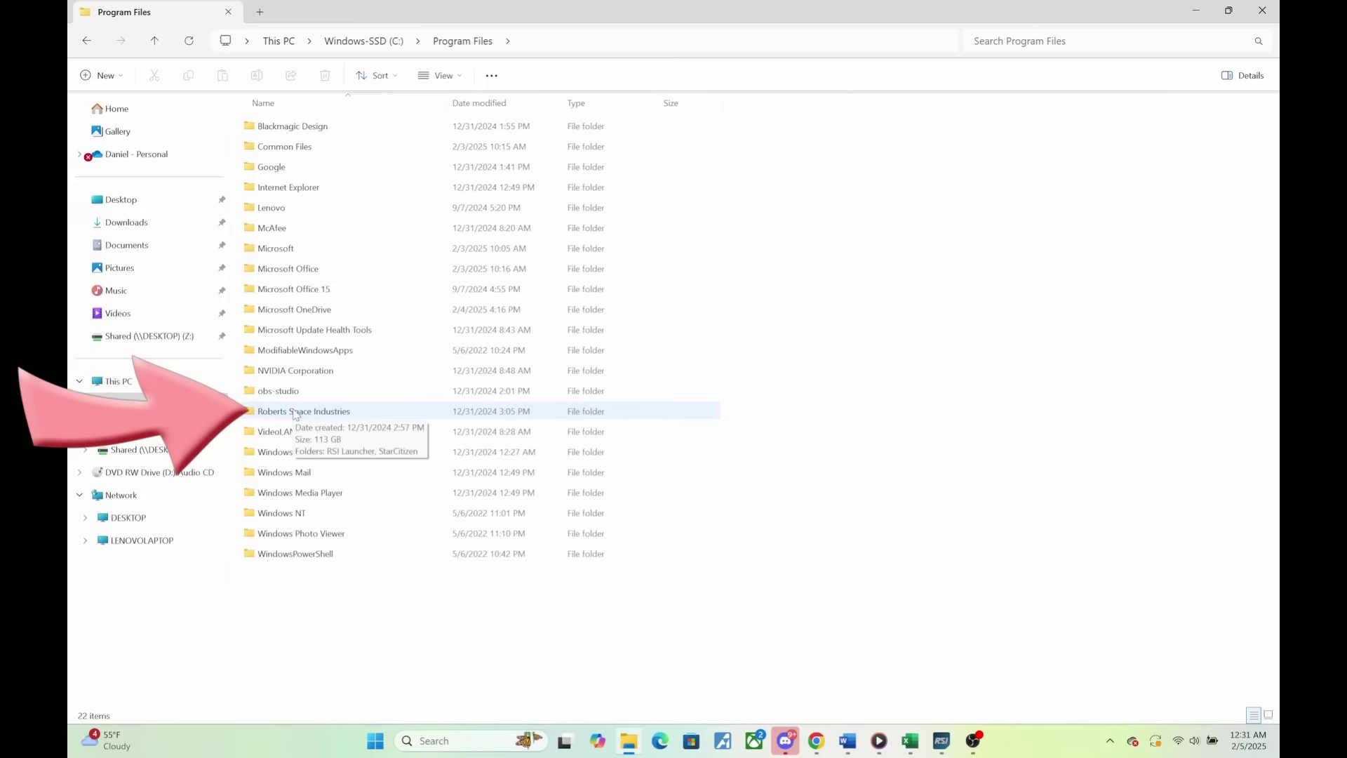
double_click(295, 413)
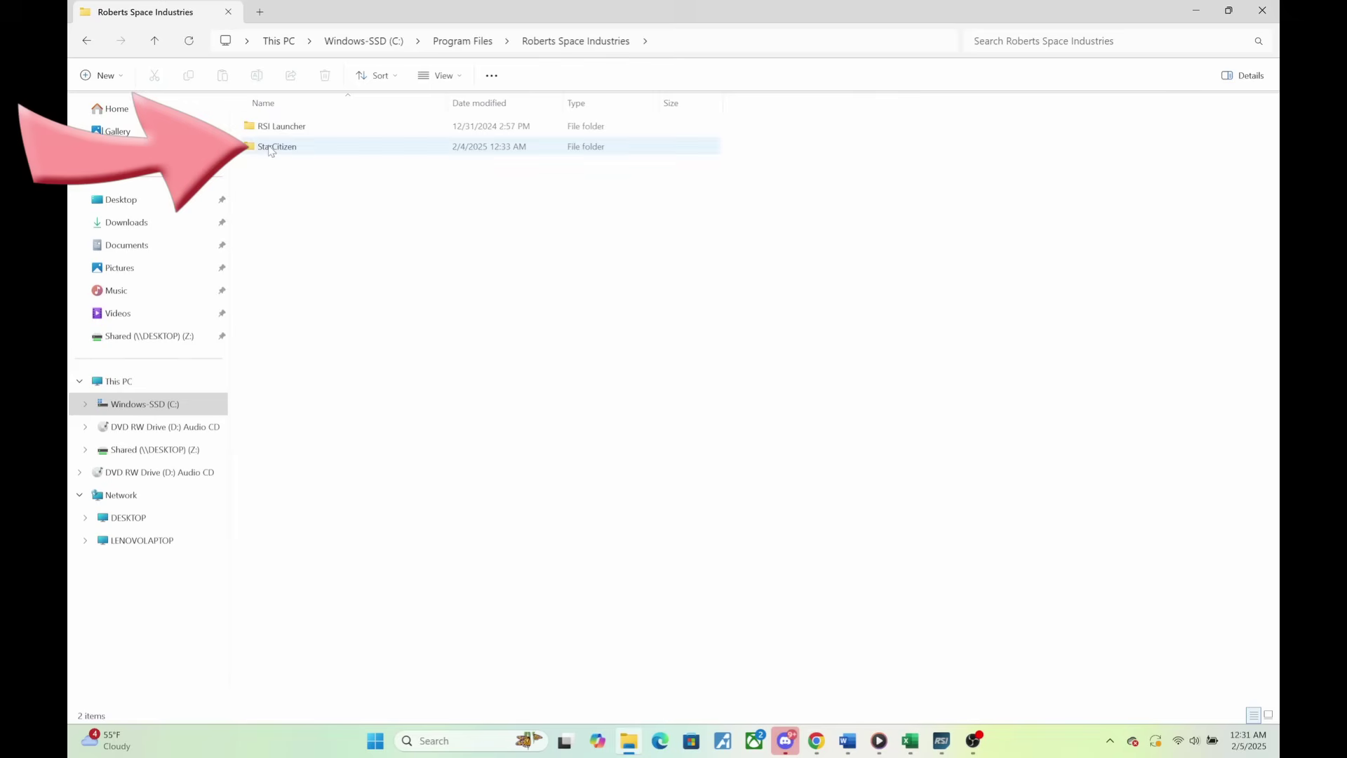
double_click(271, 149)
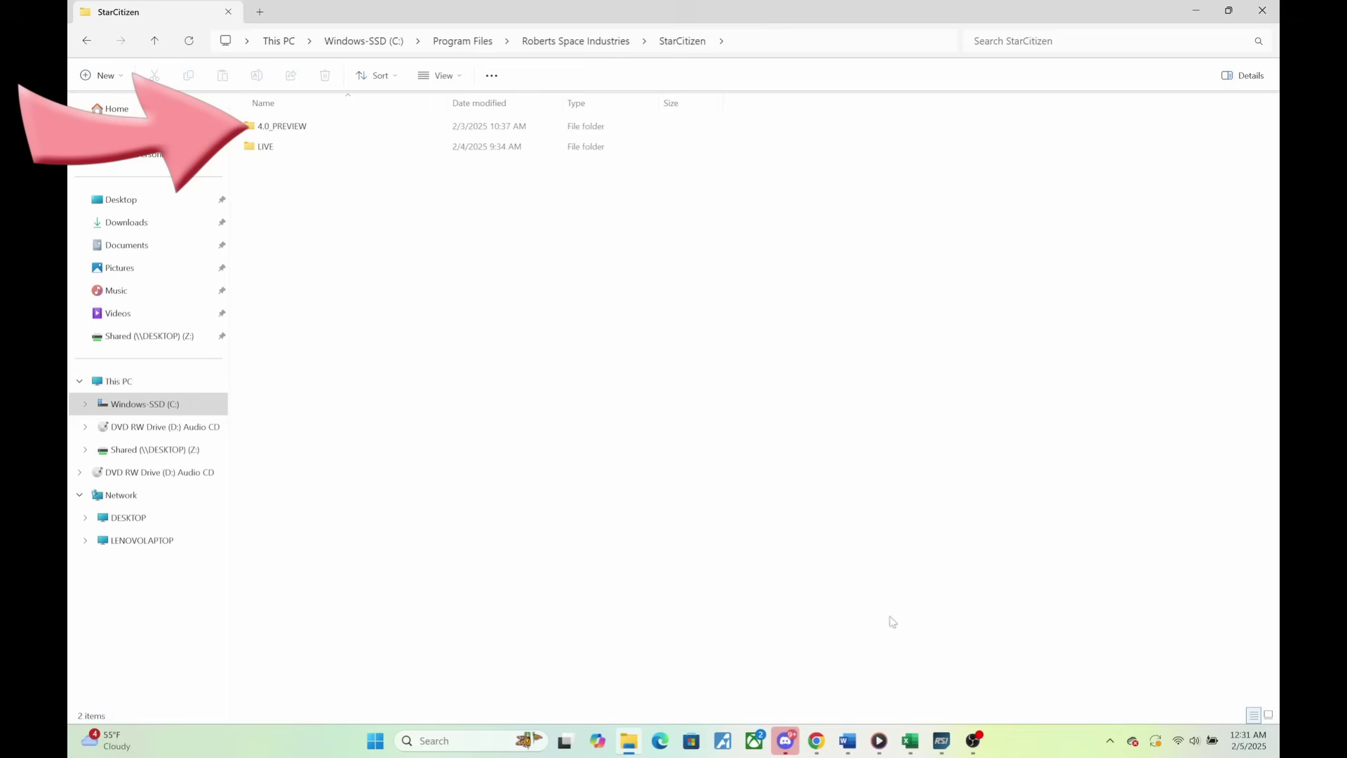
right_click(285, 131)
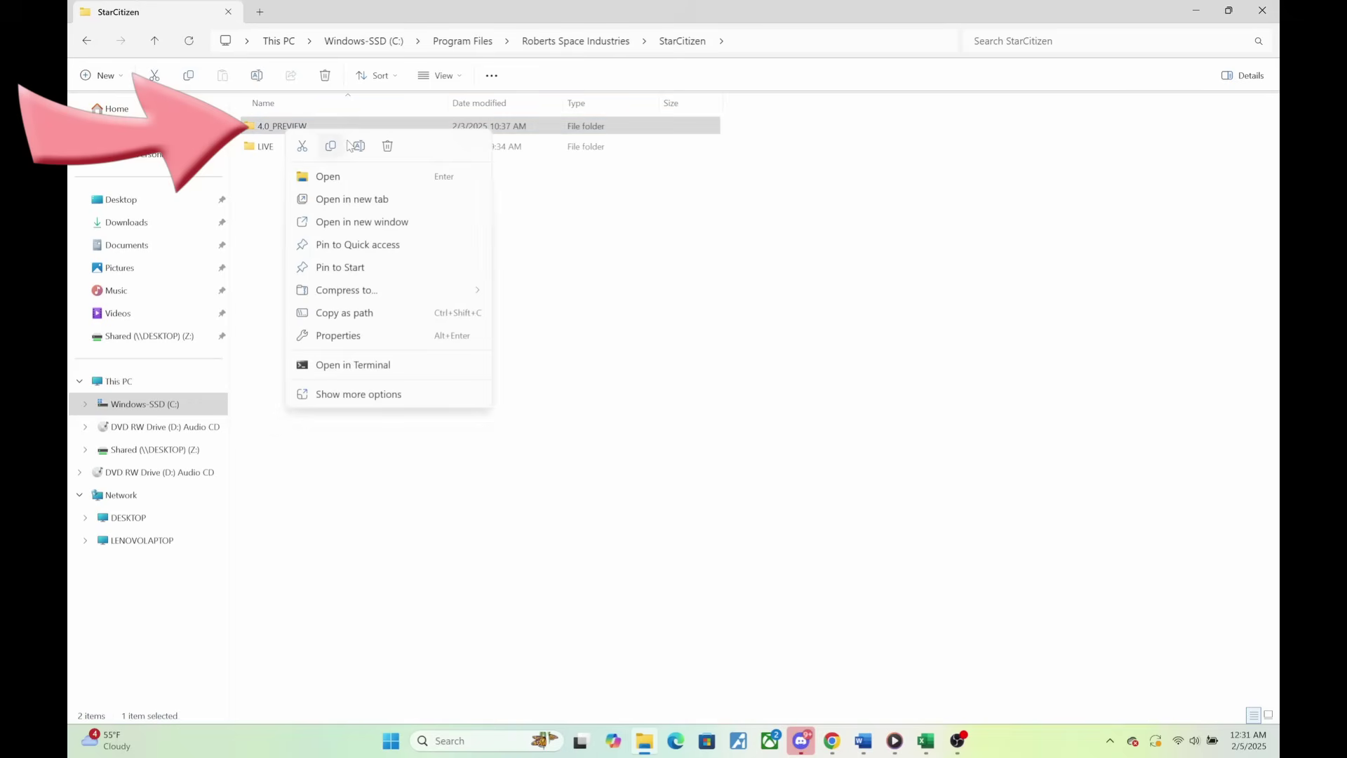
left_click(387, 147)
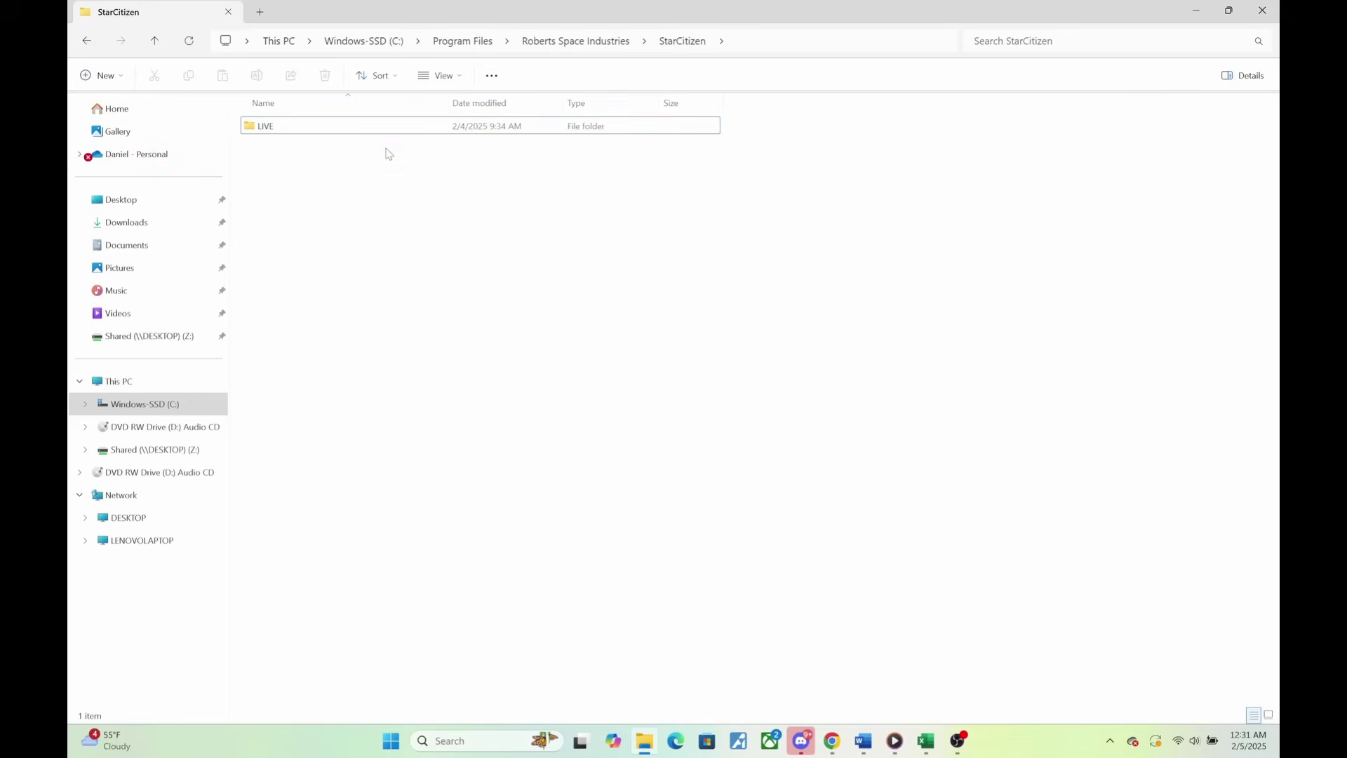
Copy the LIVE folder and paste it into StarCitizen as 'LIVE - Copy'.
right_click(269, 132)
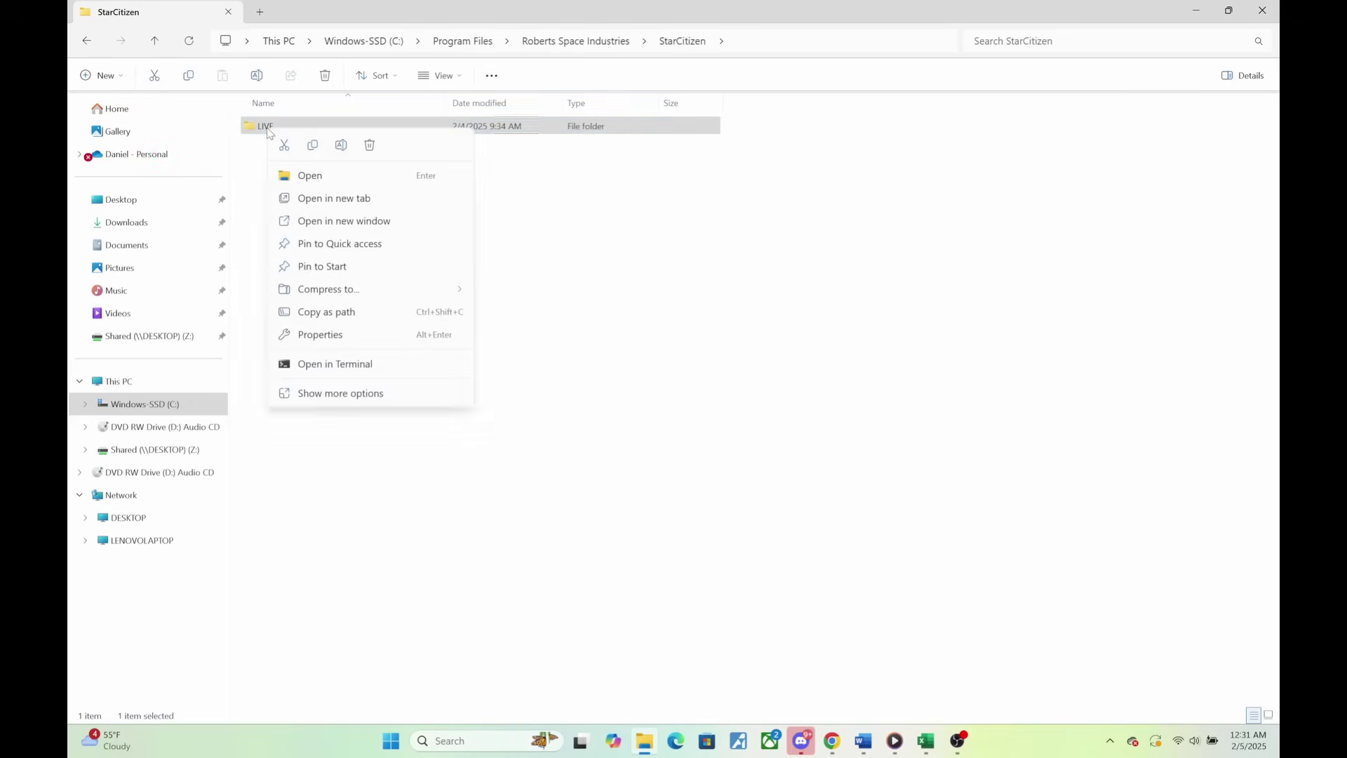
left_click(313, 145)
right_click(300, 167)
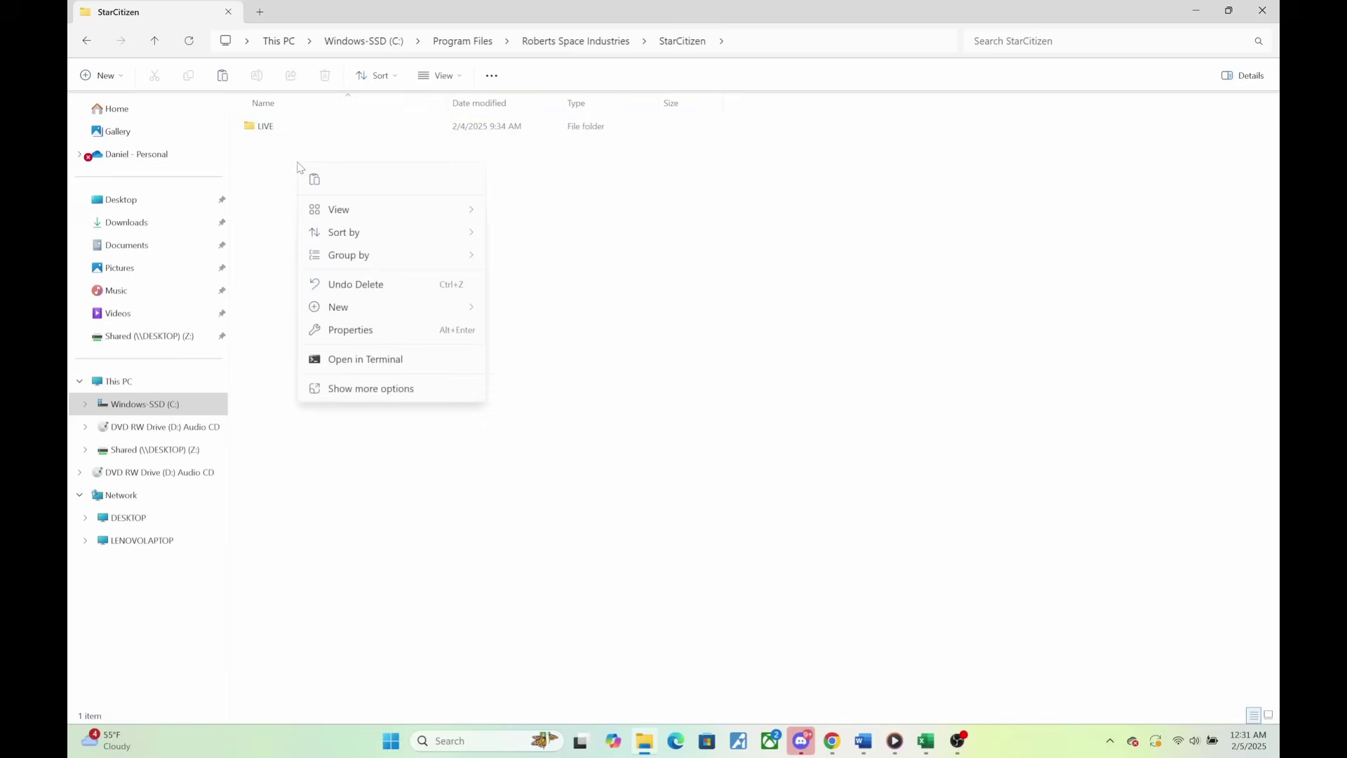
left_click(314, 181)
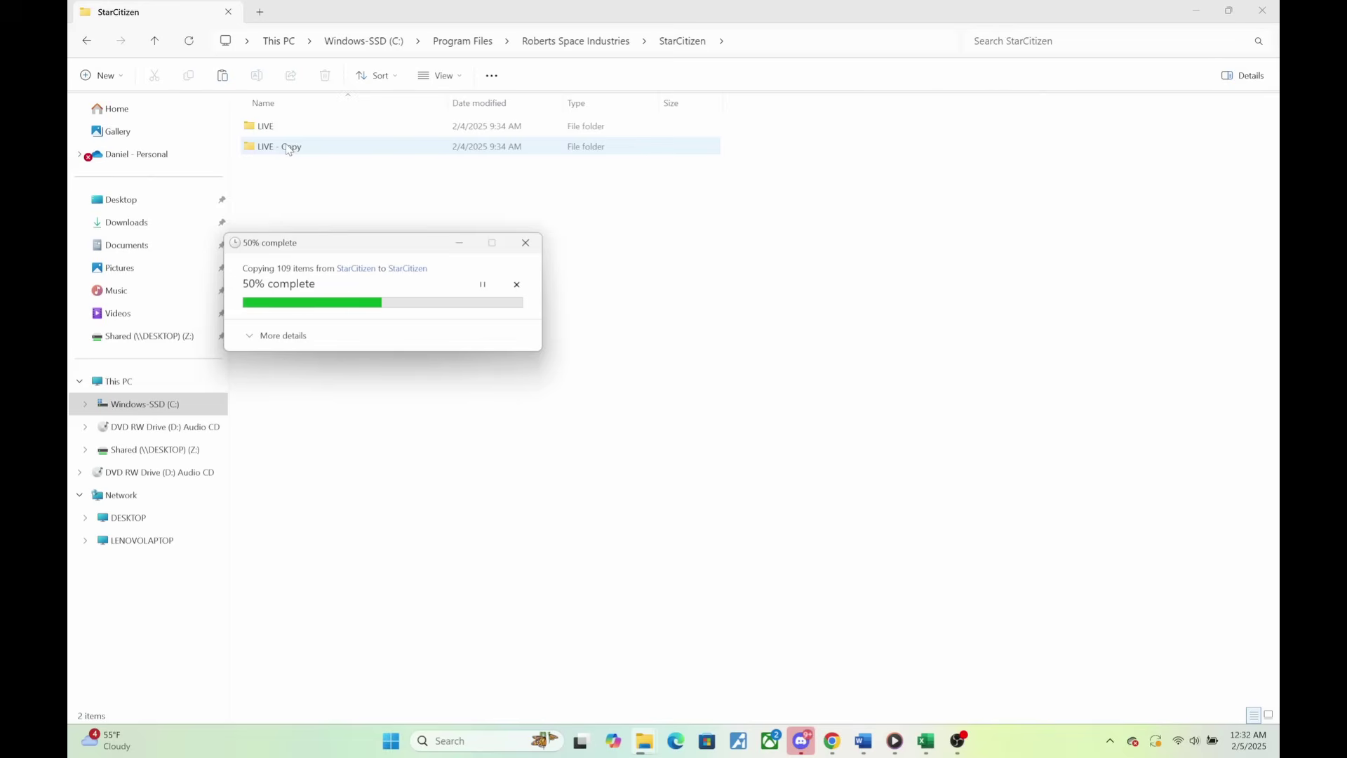
Rename the 'LIVE - Copy' folder to PTU.
key("F2")
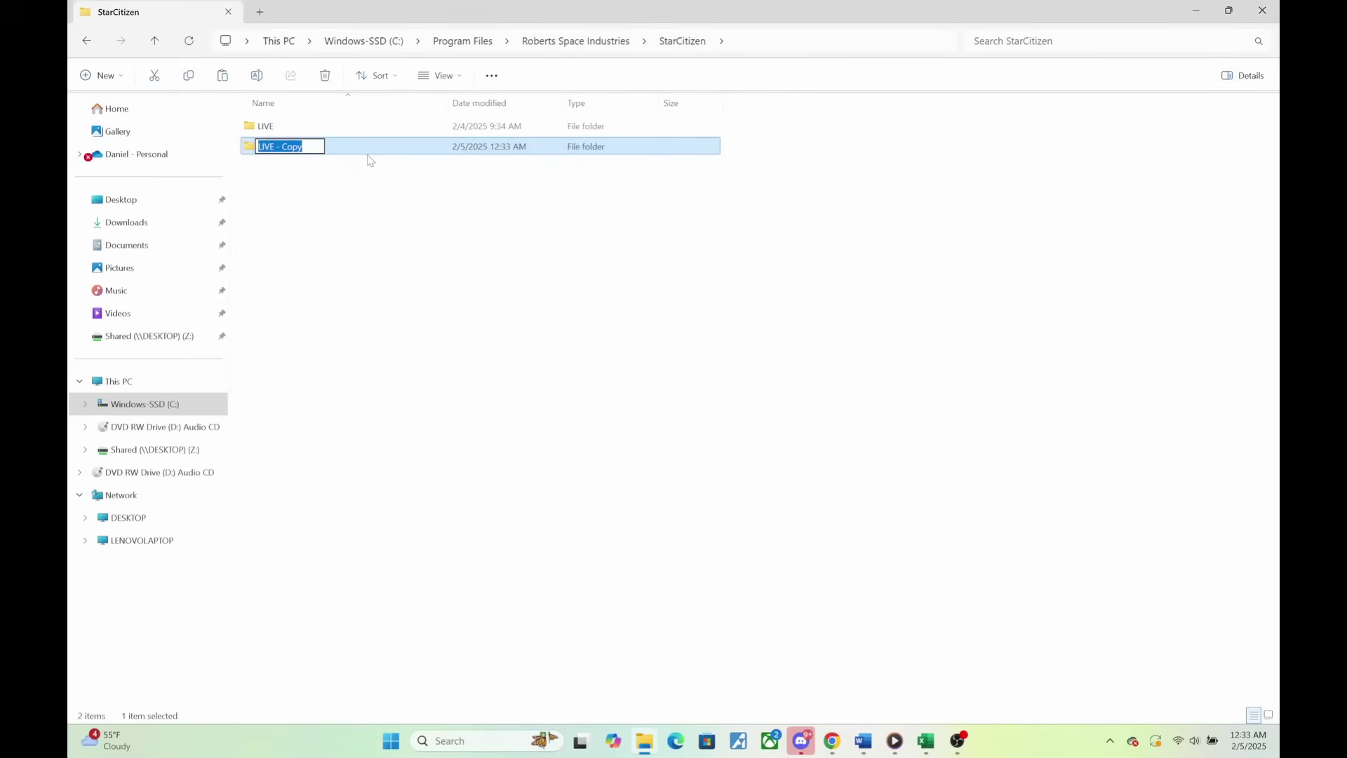
type("P")
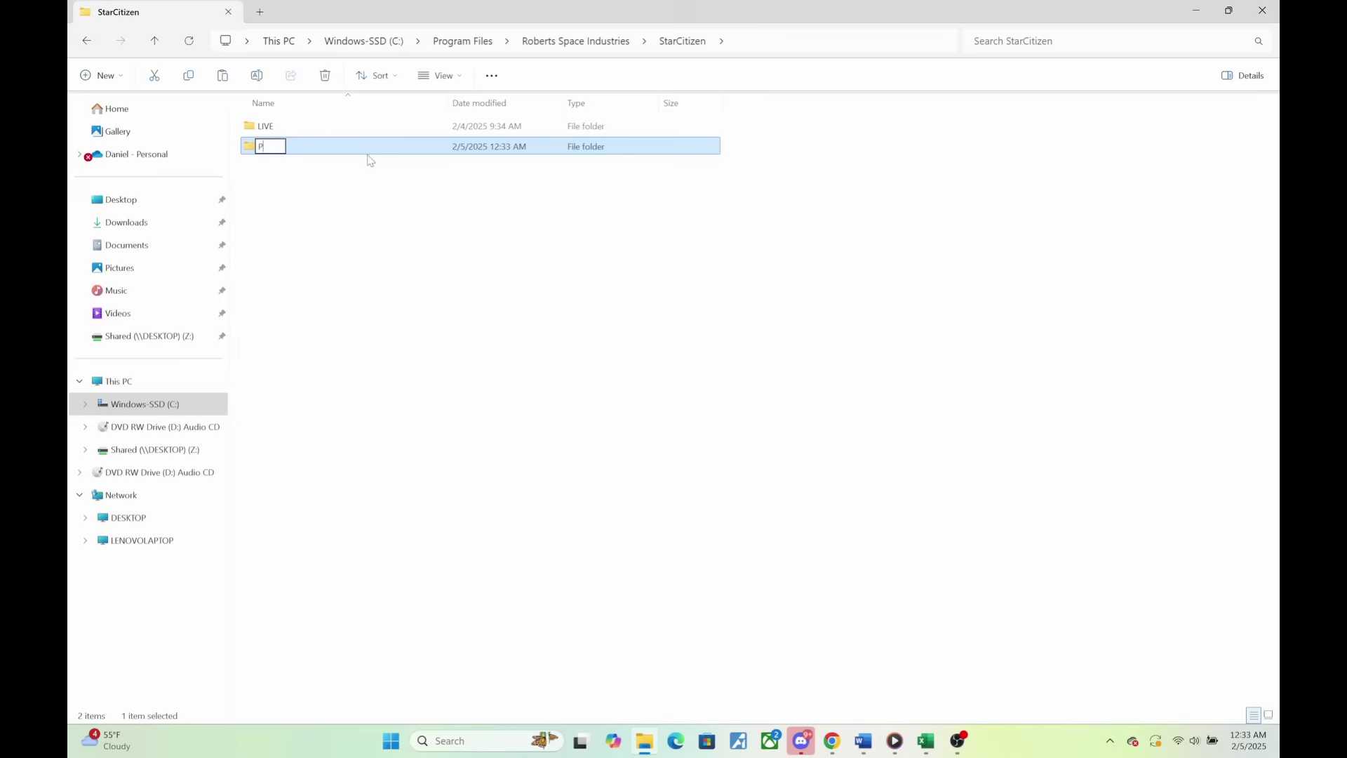
type("TU")
key("Return")
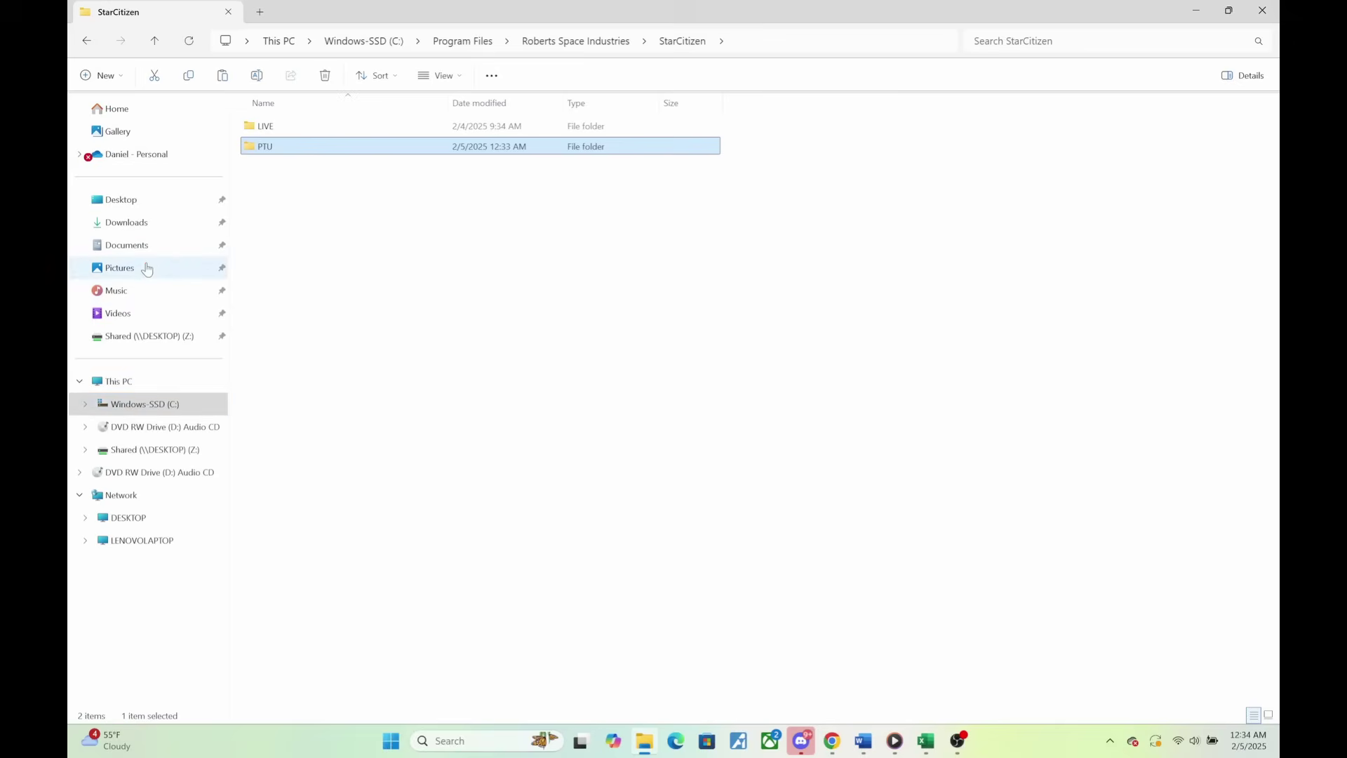
Open C:\Users and turn on showing hidden items.
left_click(128, 411)
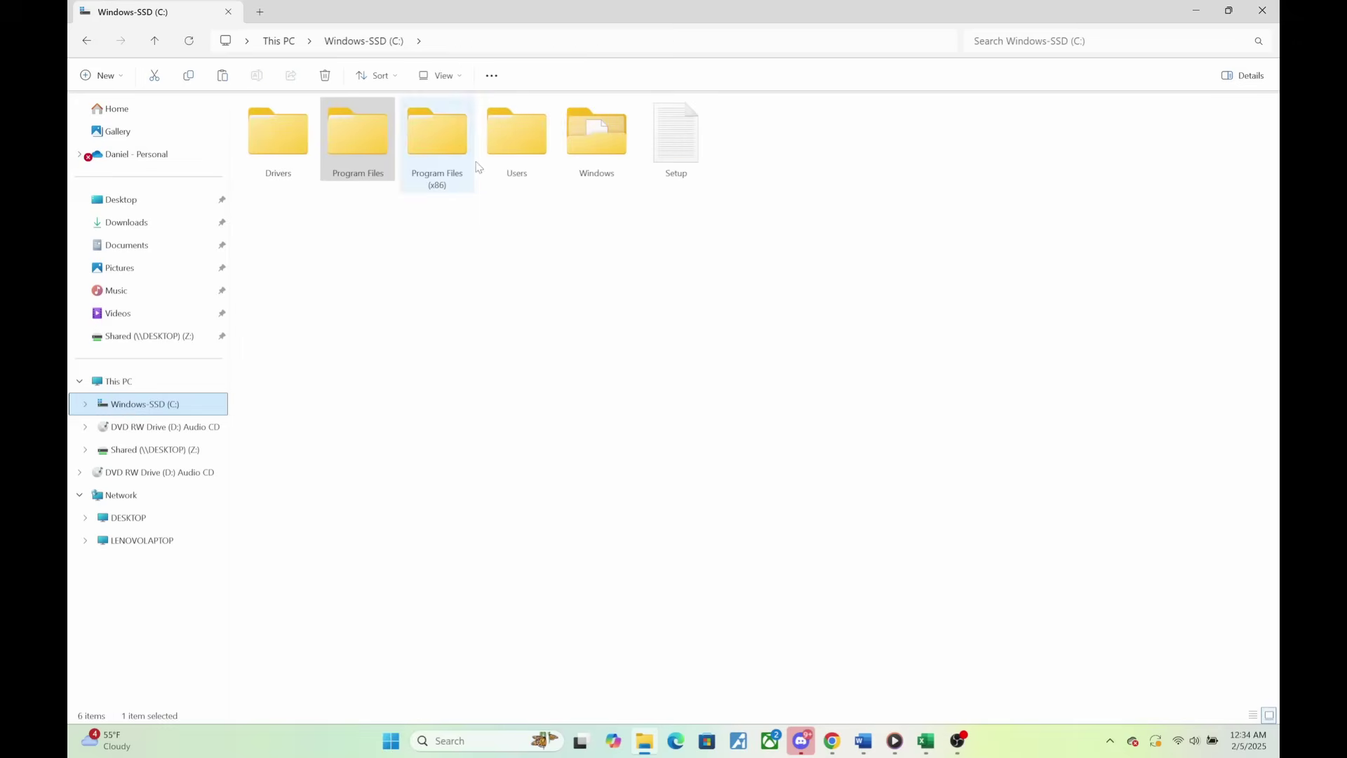
double_click(502, 153)
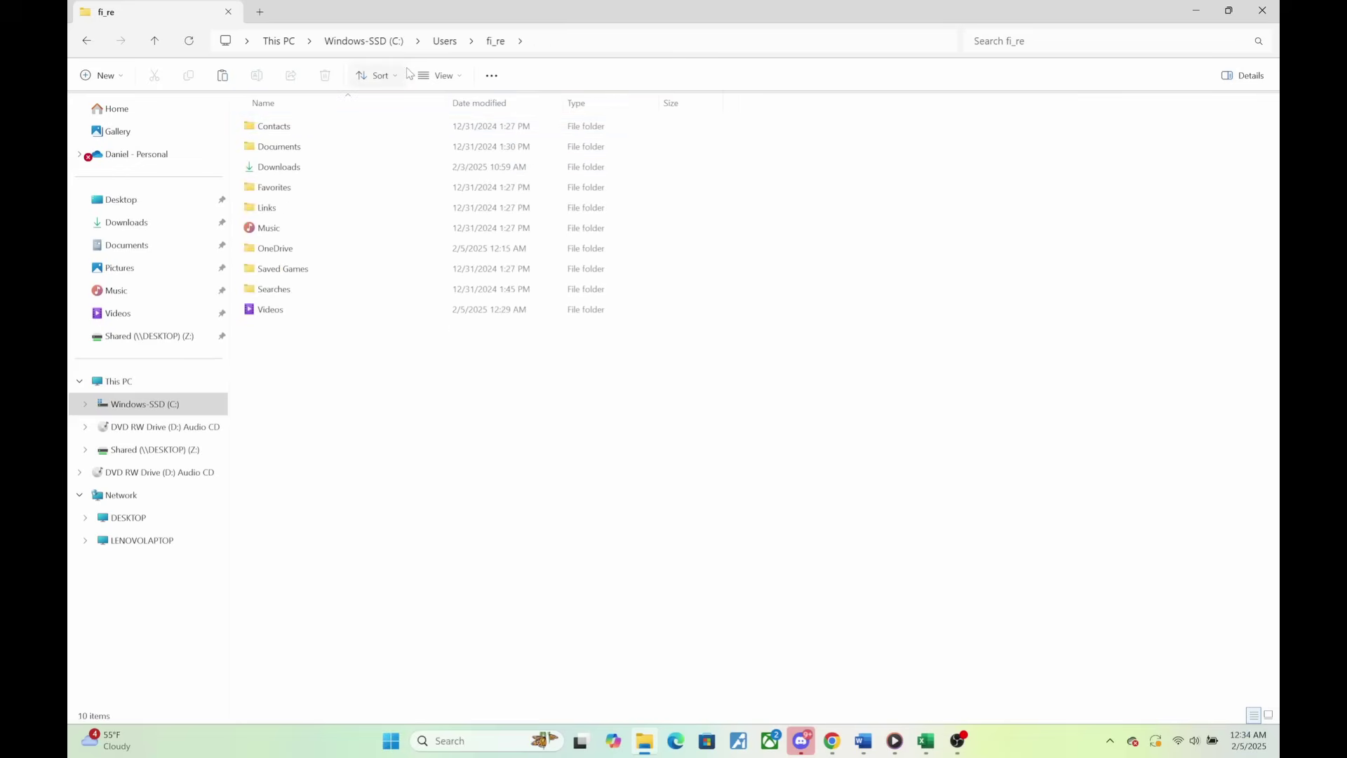
left_click(429, 77)
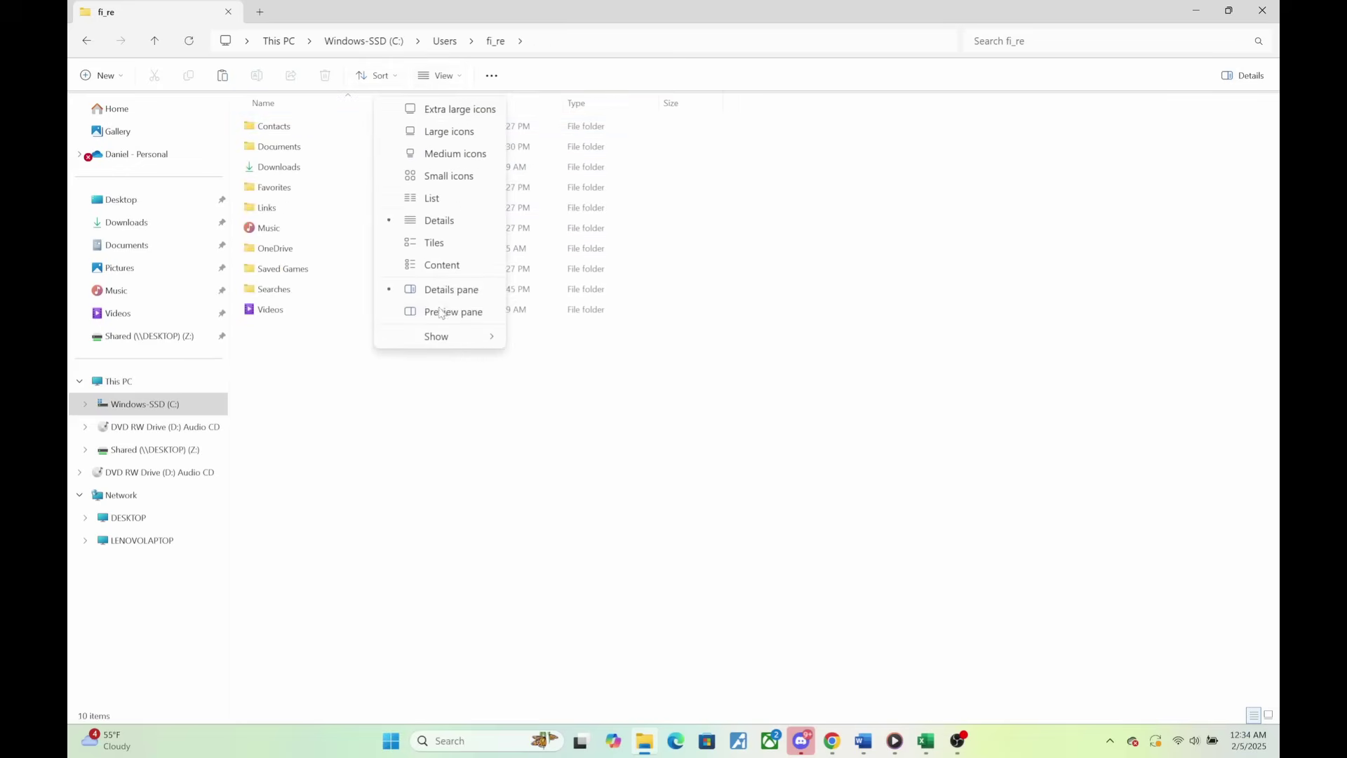
mouse_move(442, 338)
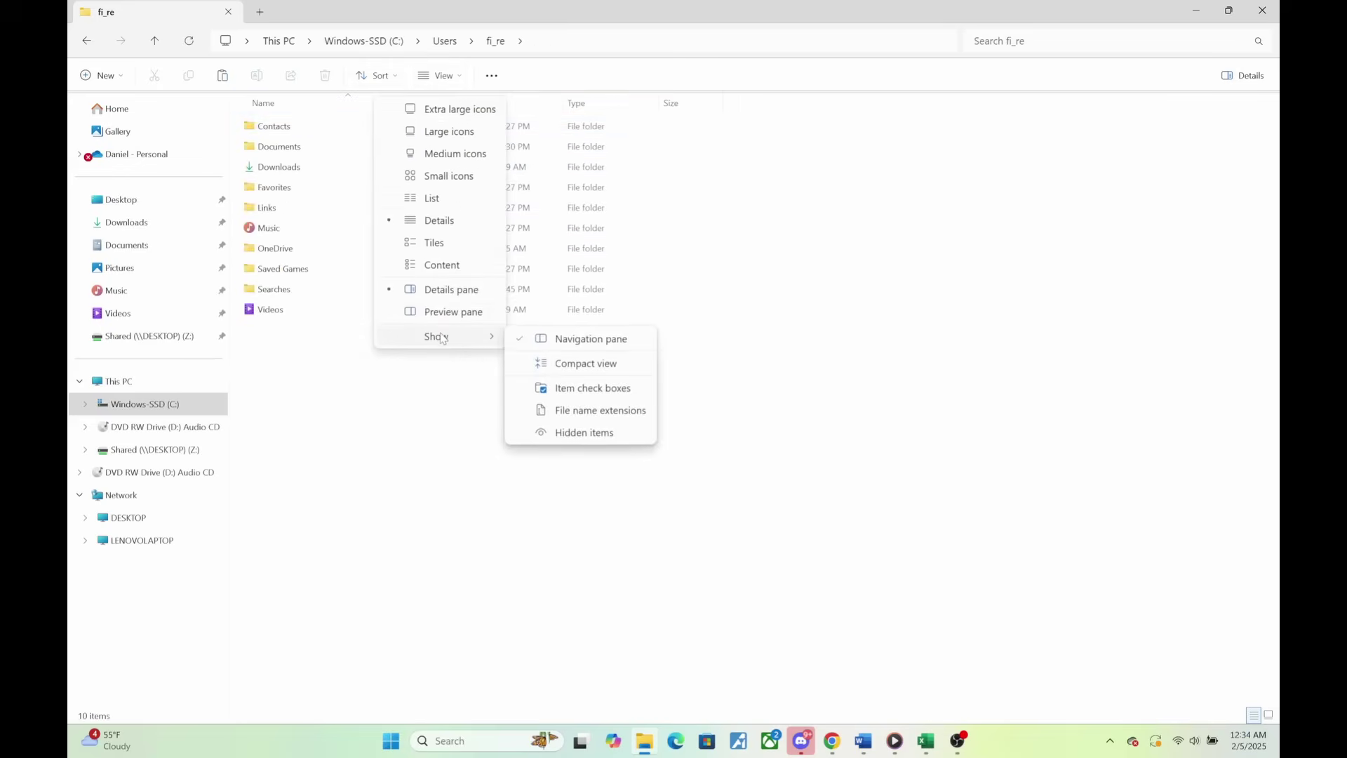
left_click(625, 444)
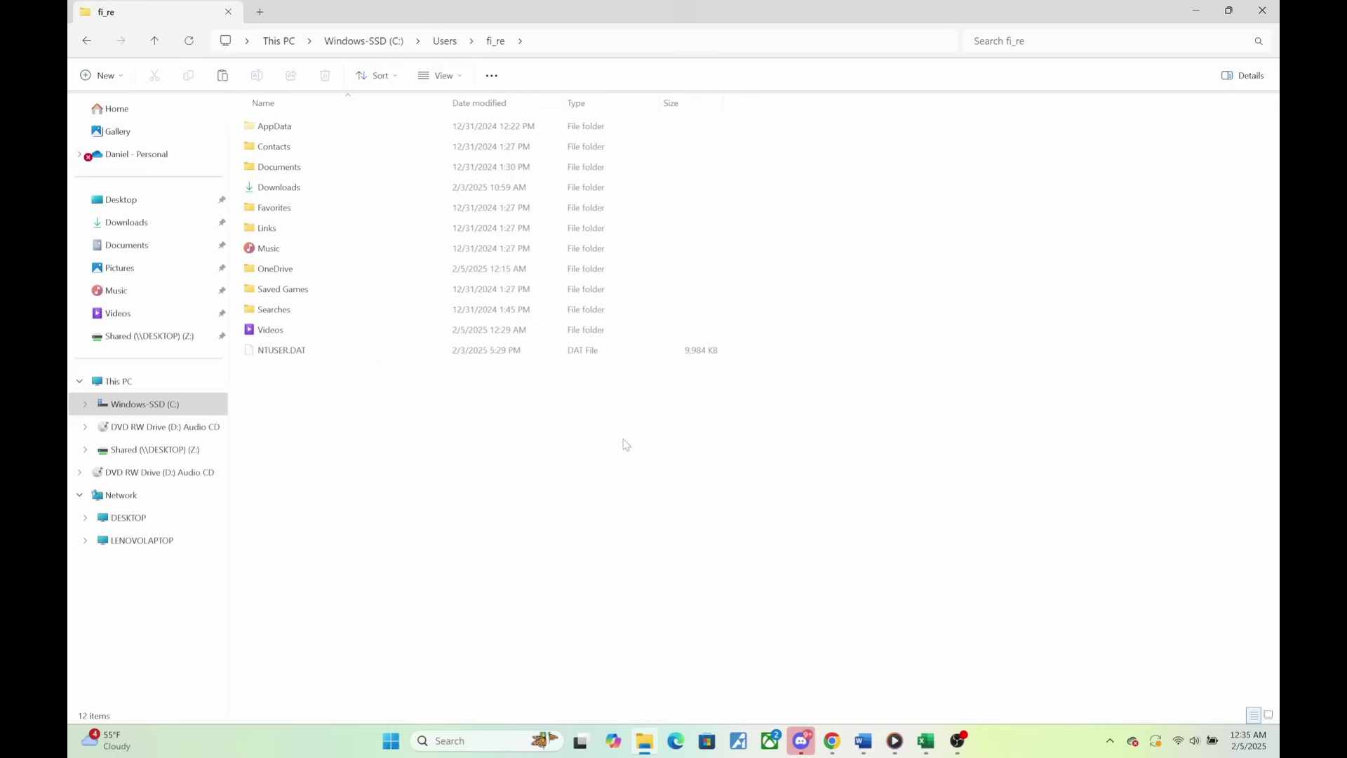
Go into AppData\Local\star citizen to reach the starcitizen cache folders.
double_click(275, 127)
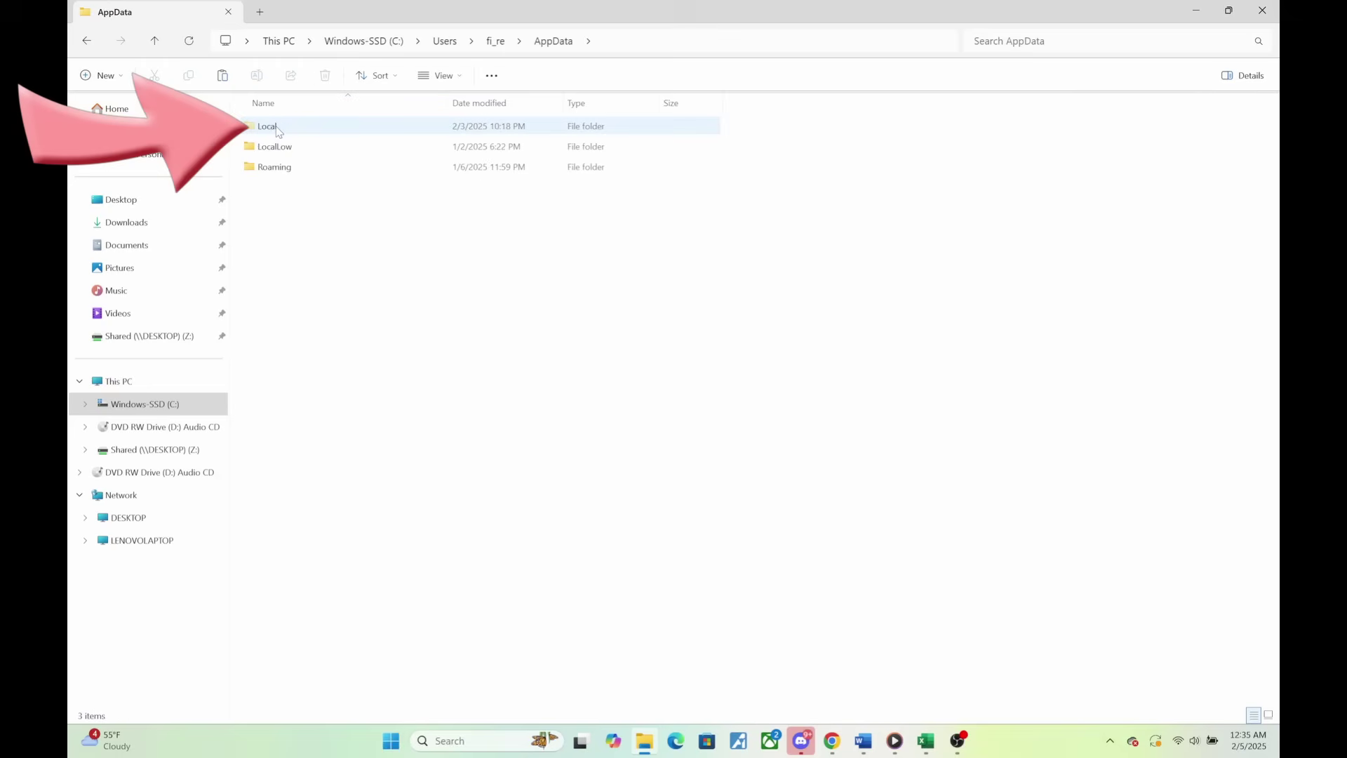
double_click(268, 127)
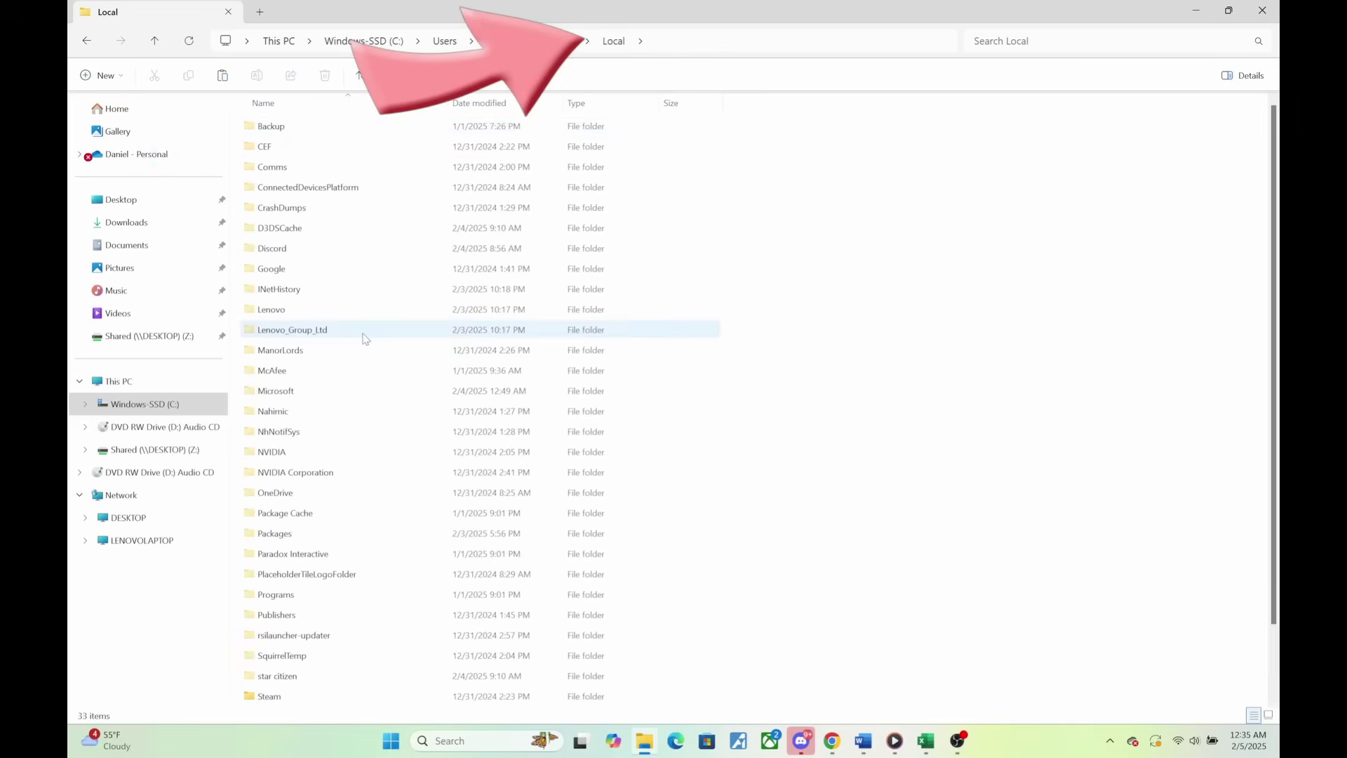
scroll(364, 339, "down", 2)
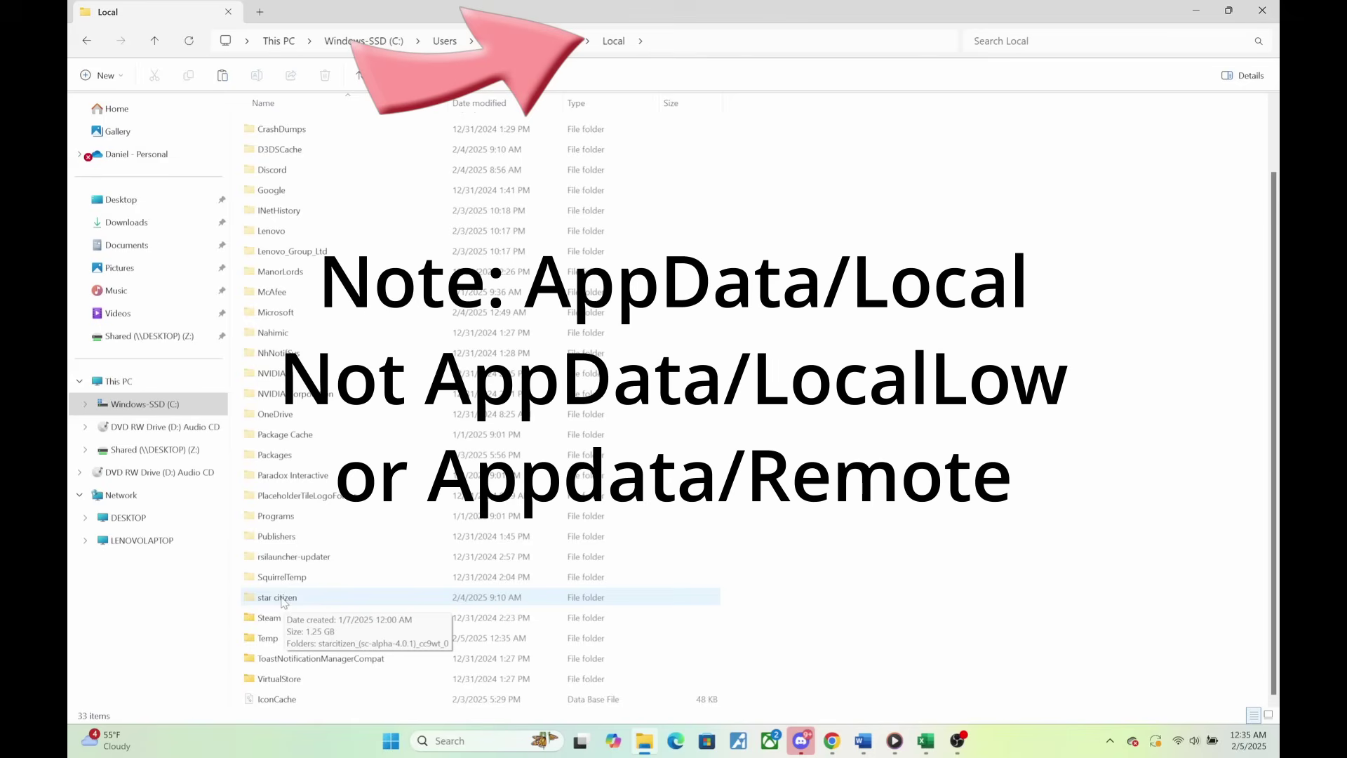
double_click(280, 597)
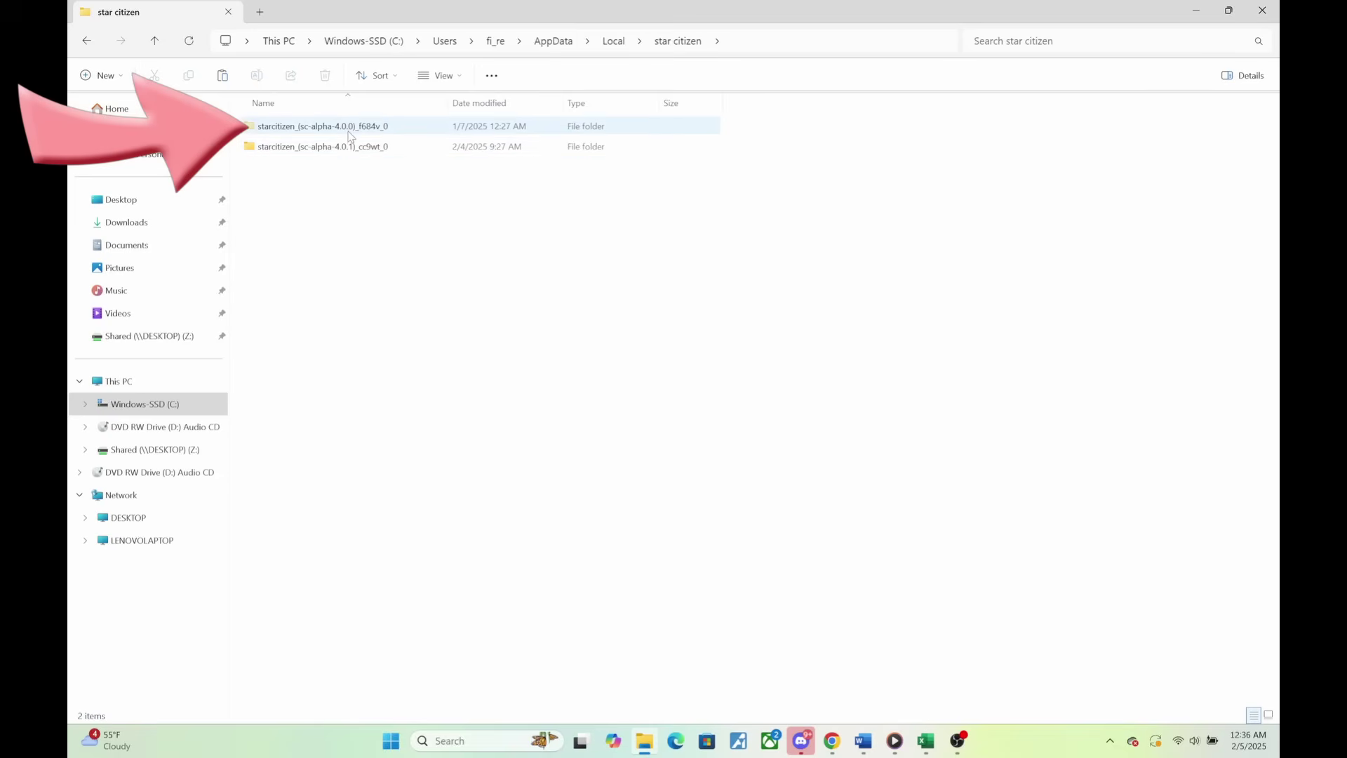
mouse_move(350, 136)
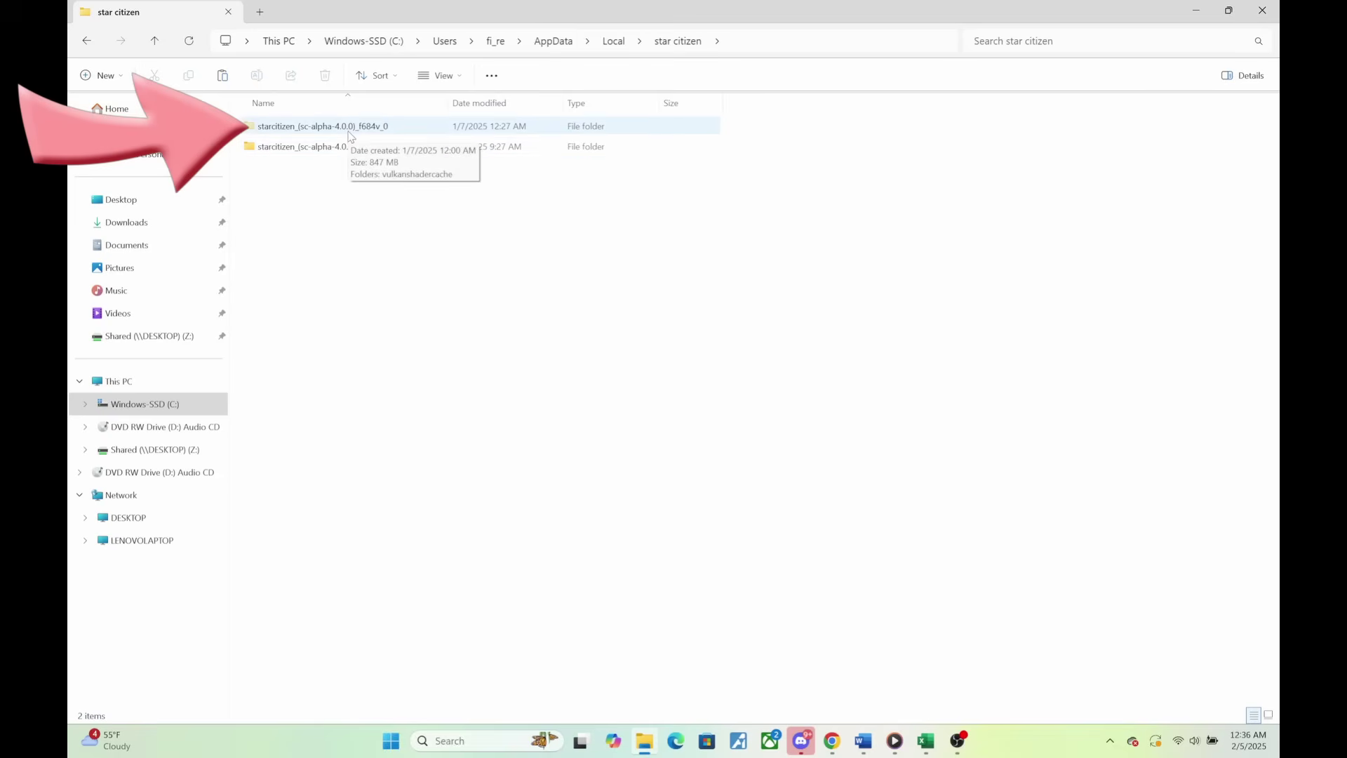
Recycle the starcitizen_(sc-alpha-4.0.0) shader cache folder.
left_click(350, 135)
key("Delete")
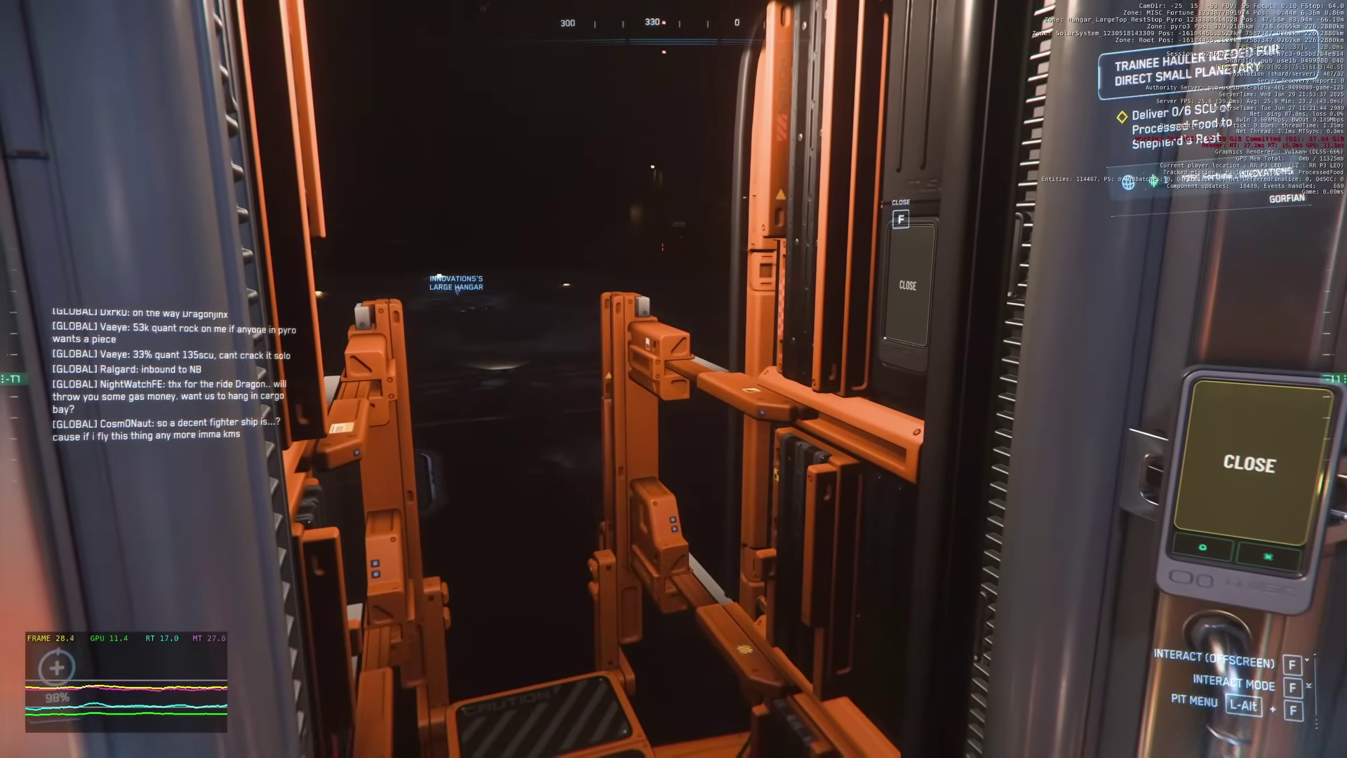
Walk off the orange lift onto the hangar floor and run across it.
key("w")
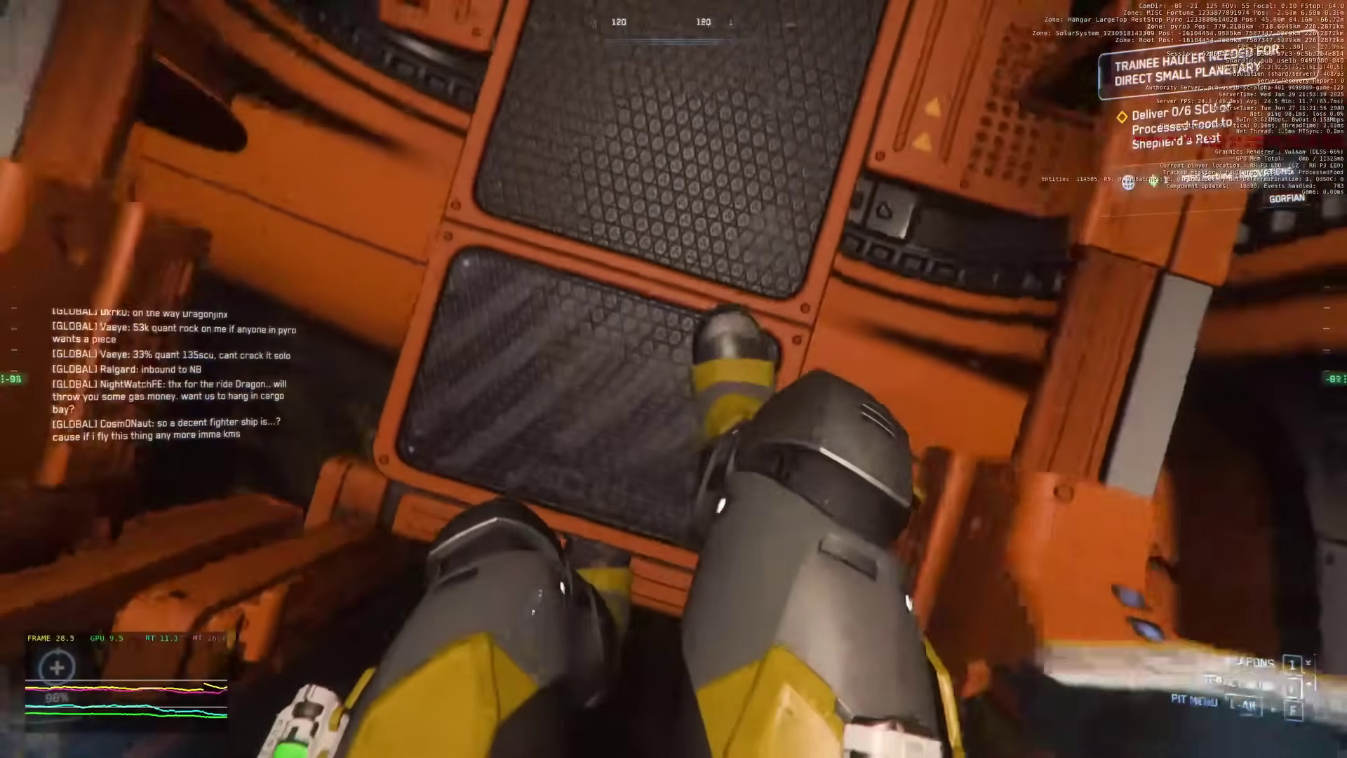
key("w")
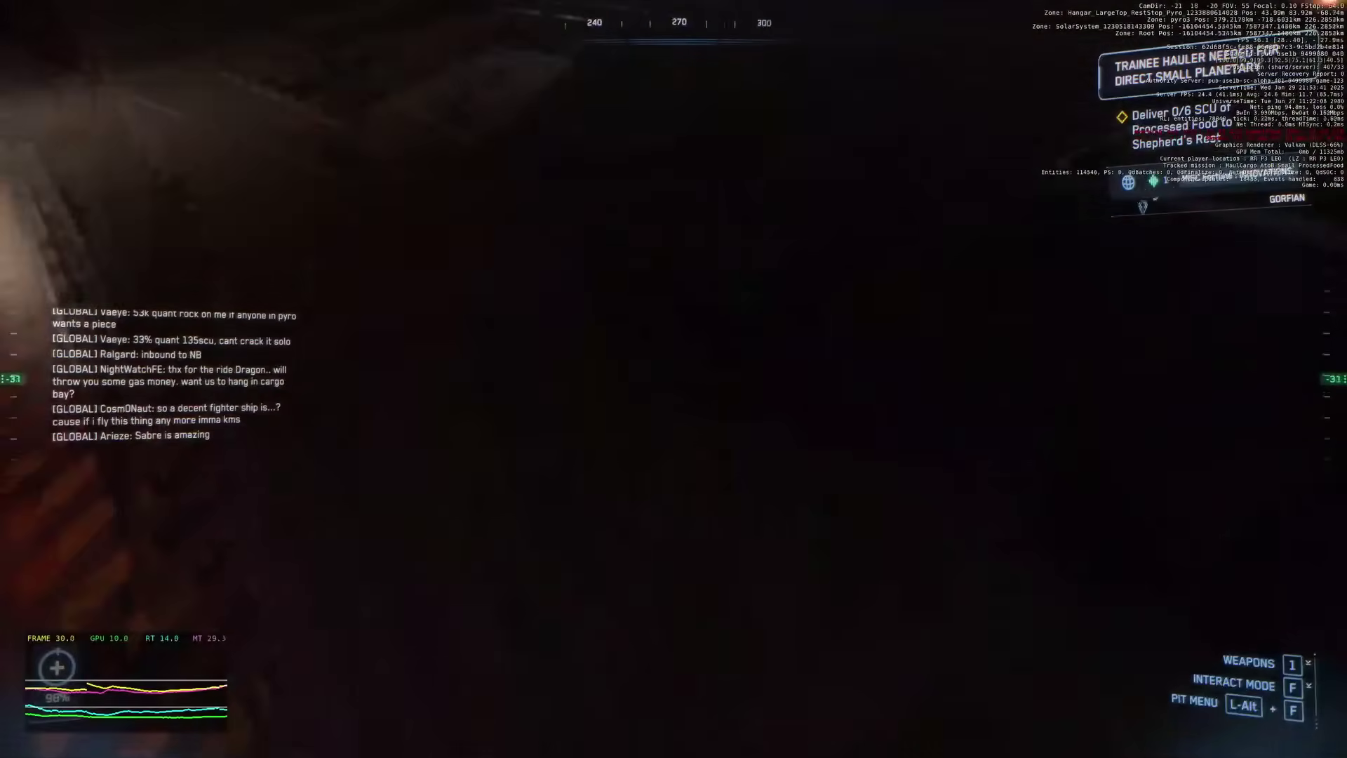
key("w")
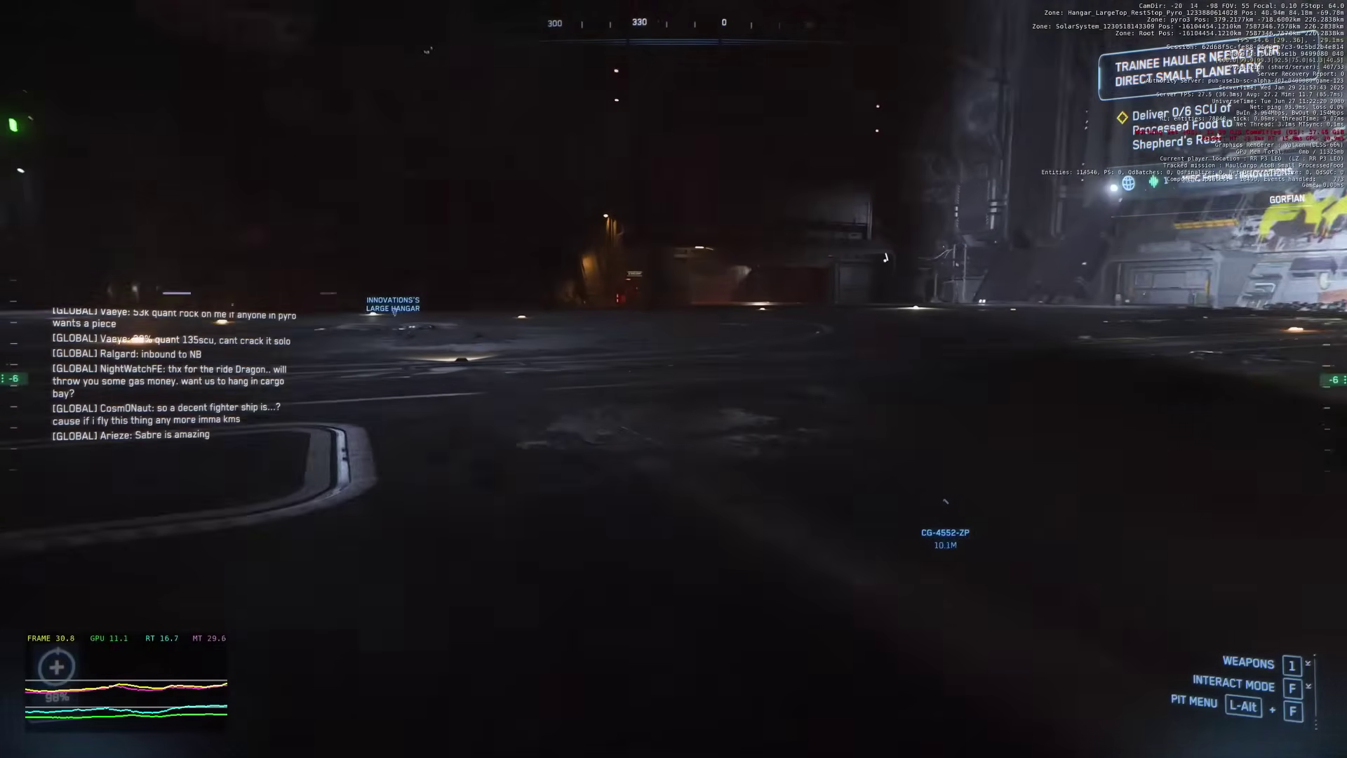
key("w")
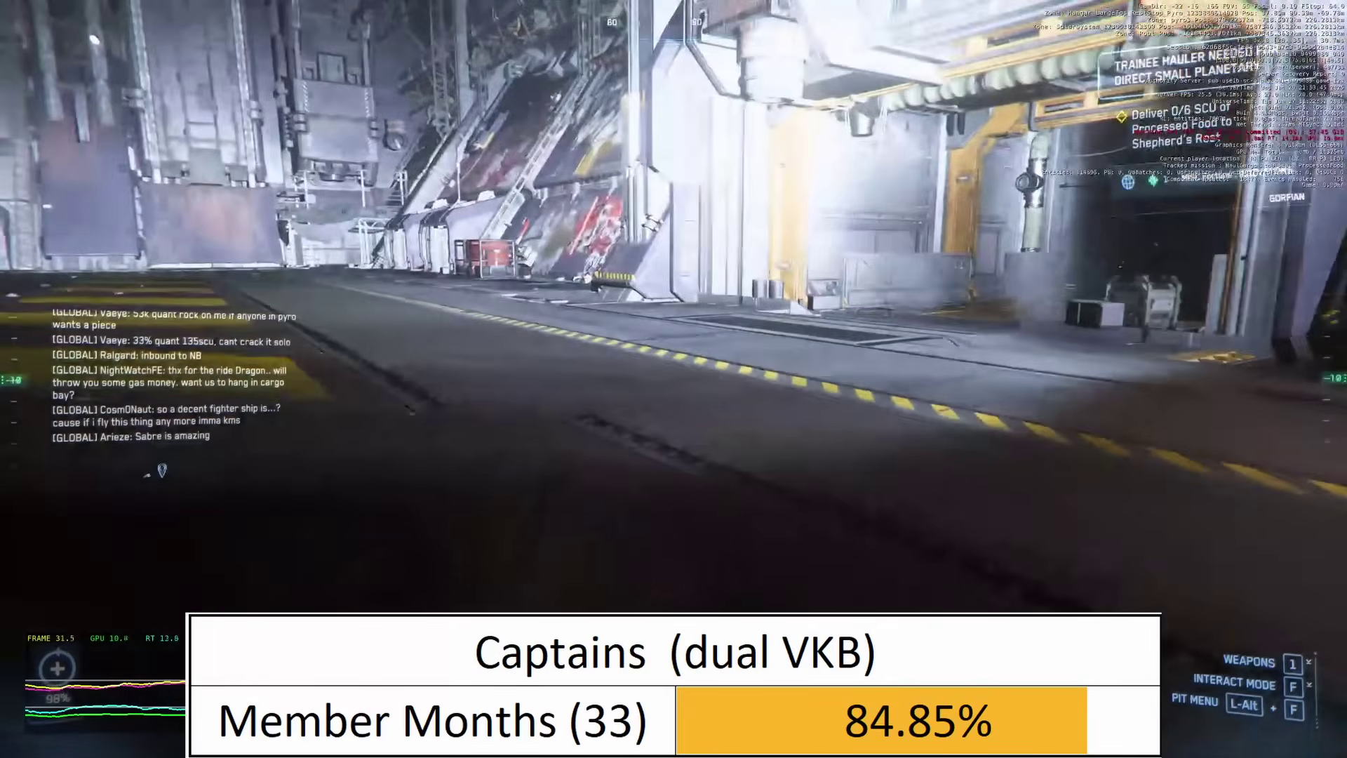
key("w")
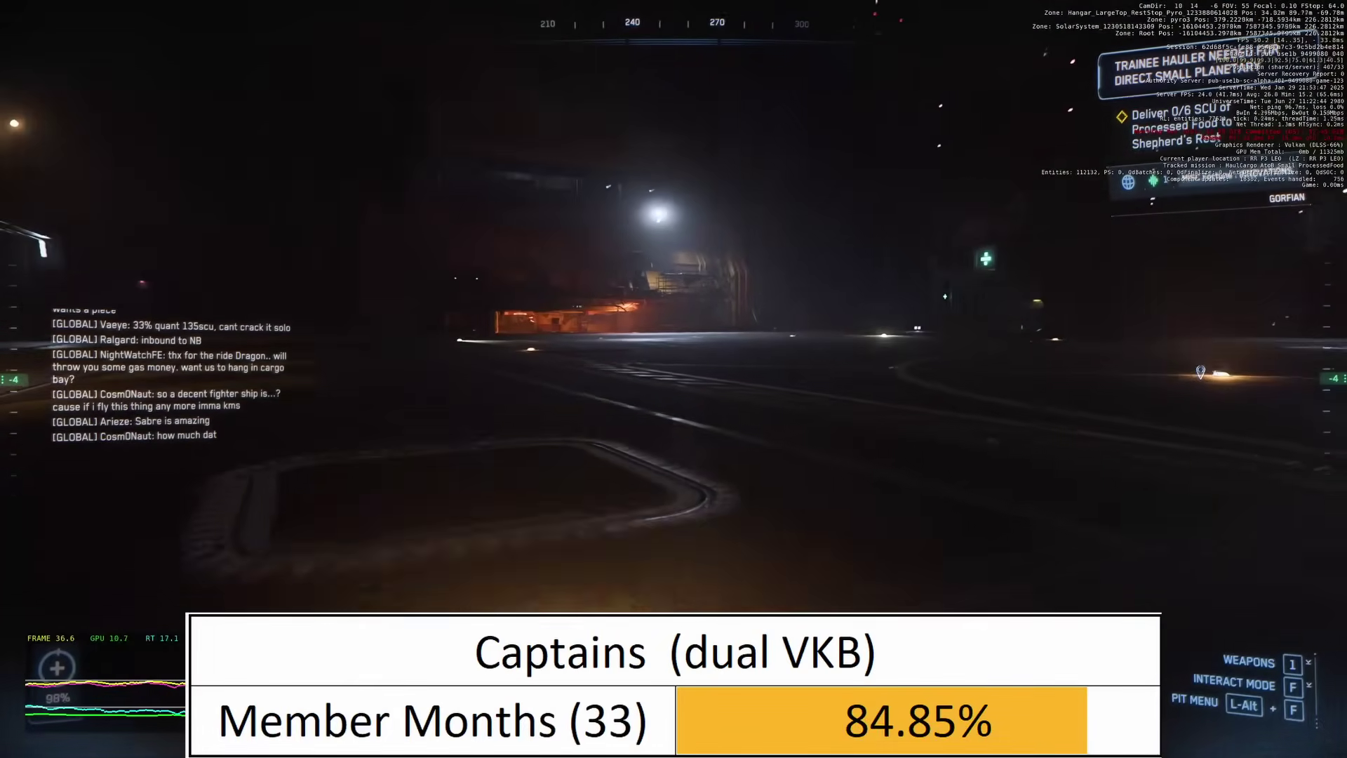
key("w")
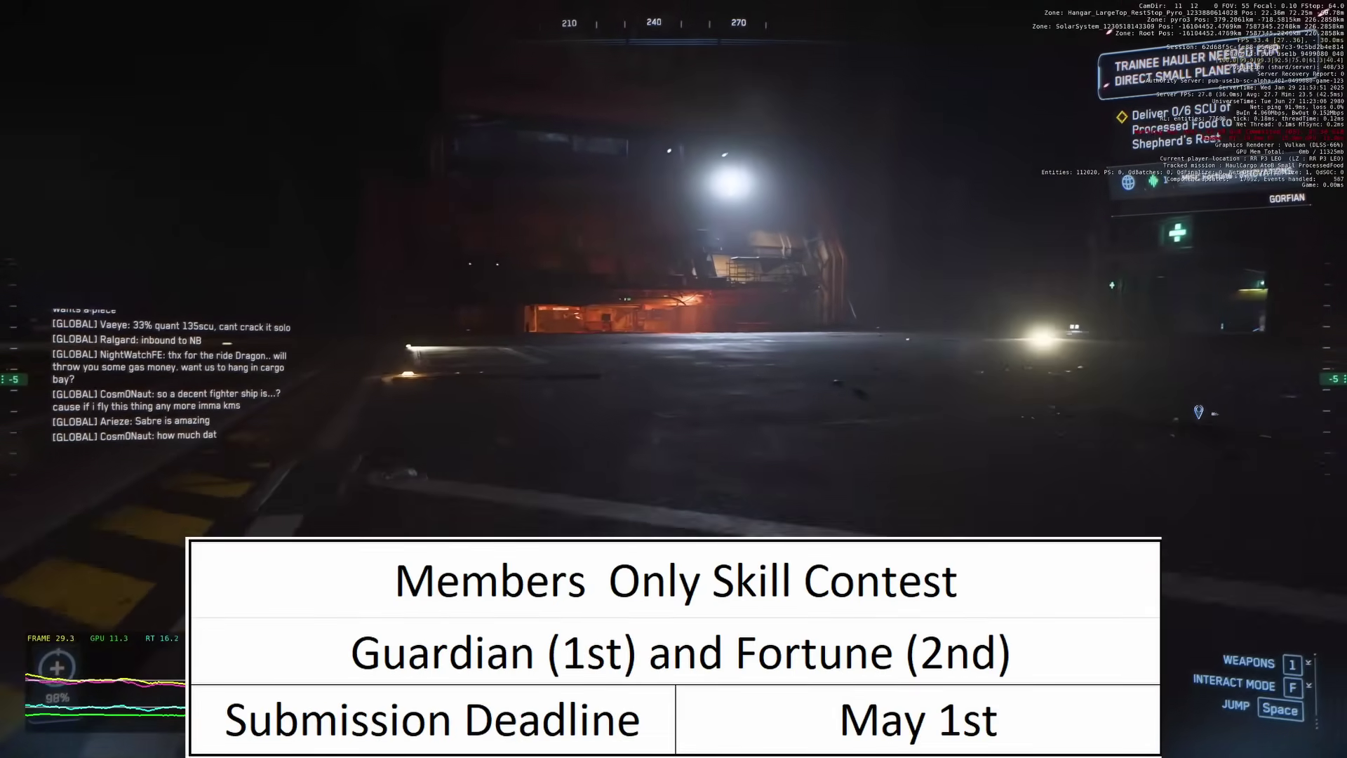
Run through the orange-lit area to the Fleet Manager terminal.
key("w")
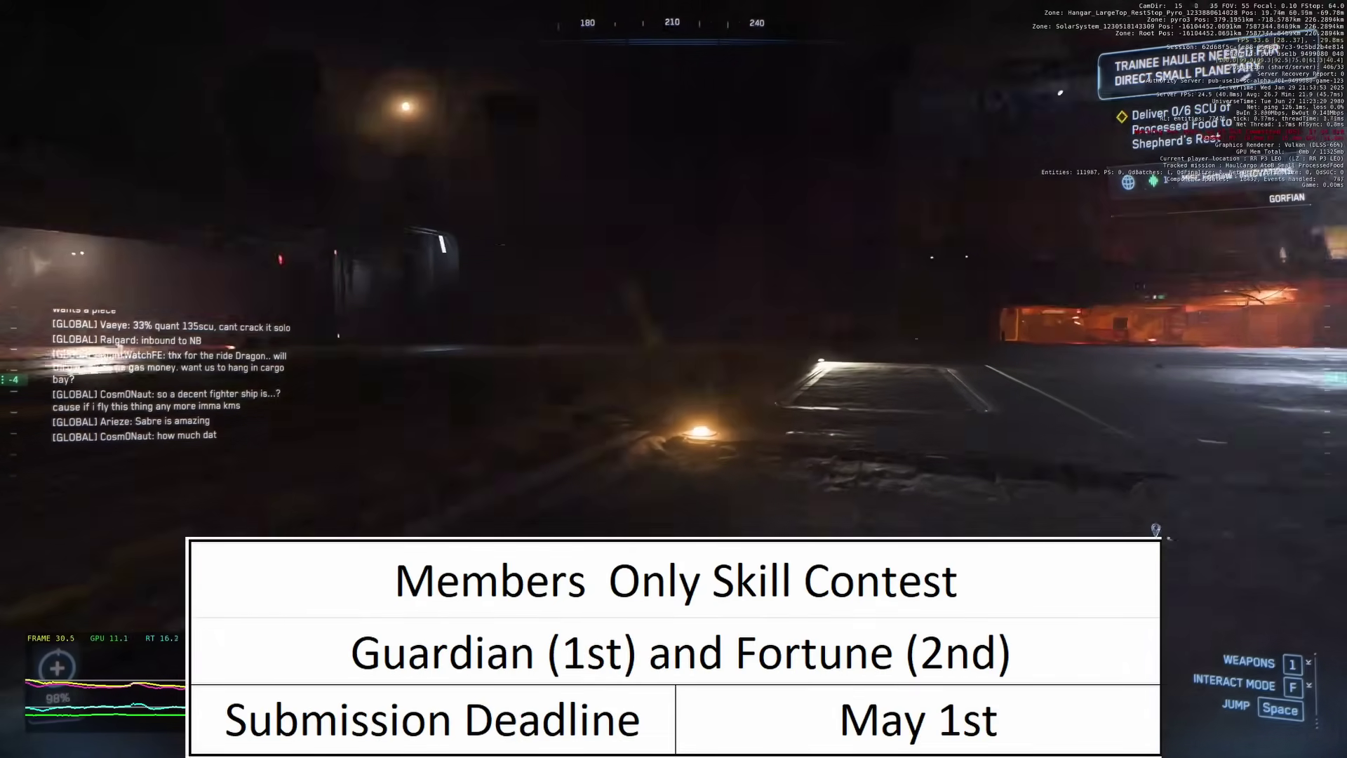
key("w")
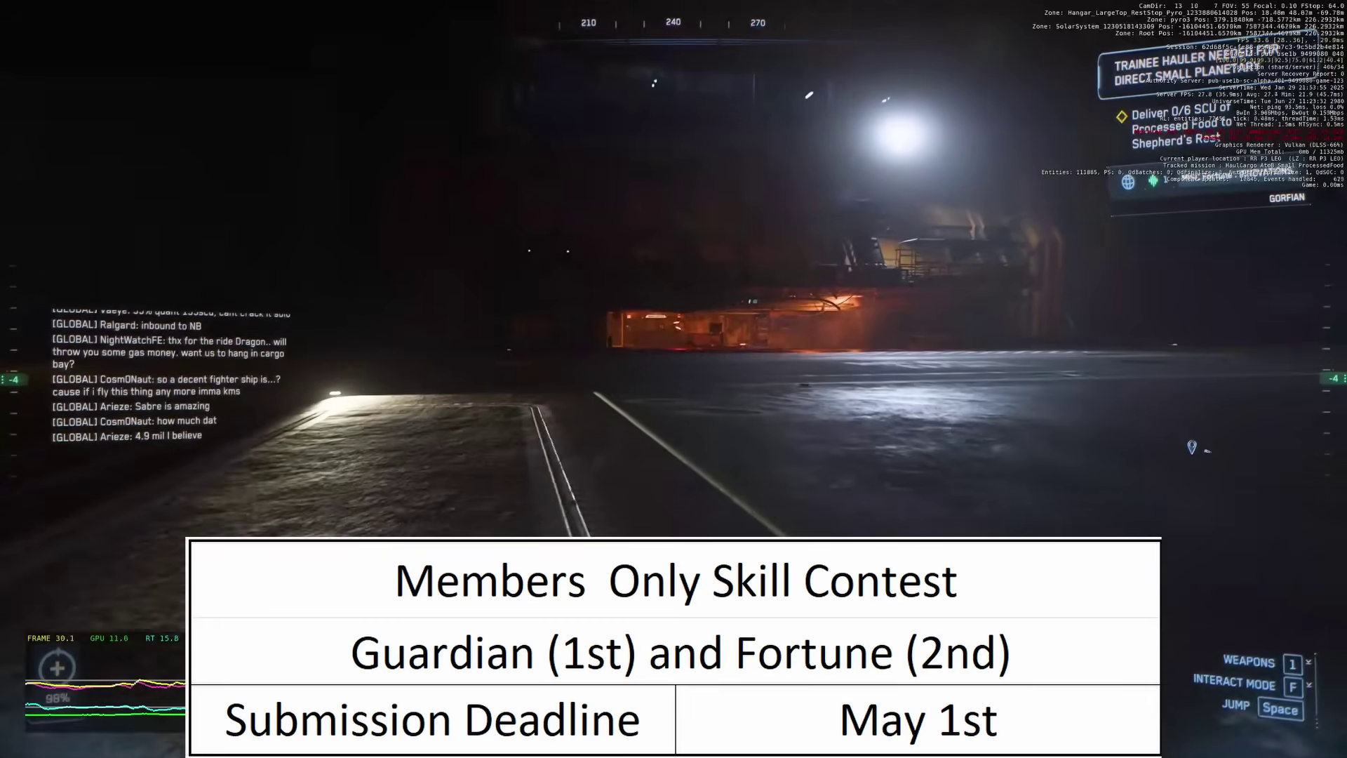
key("w")
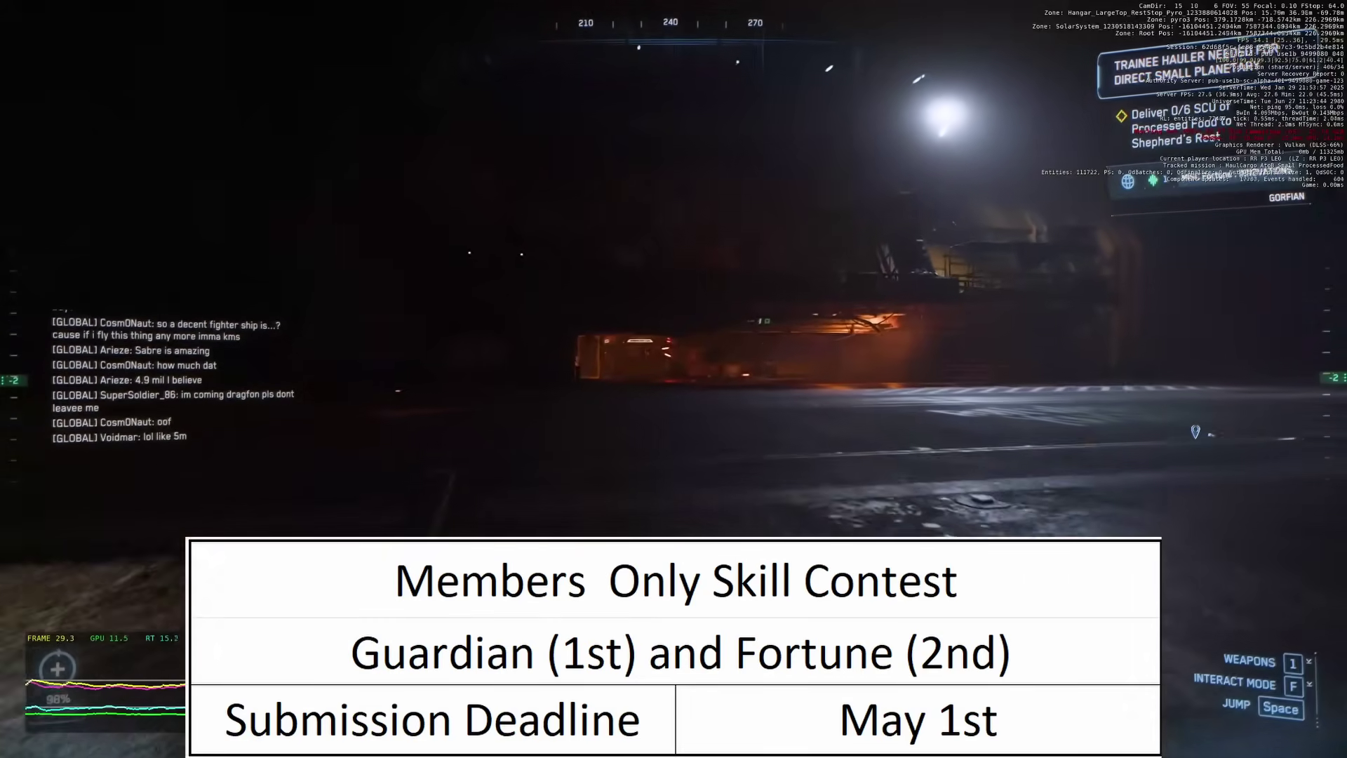
key("w")
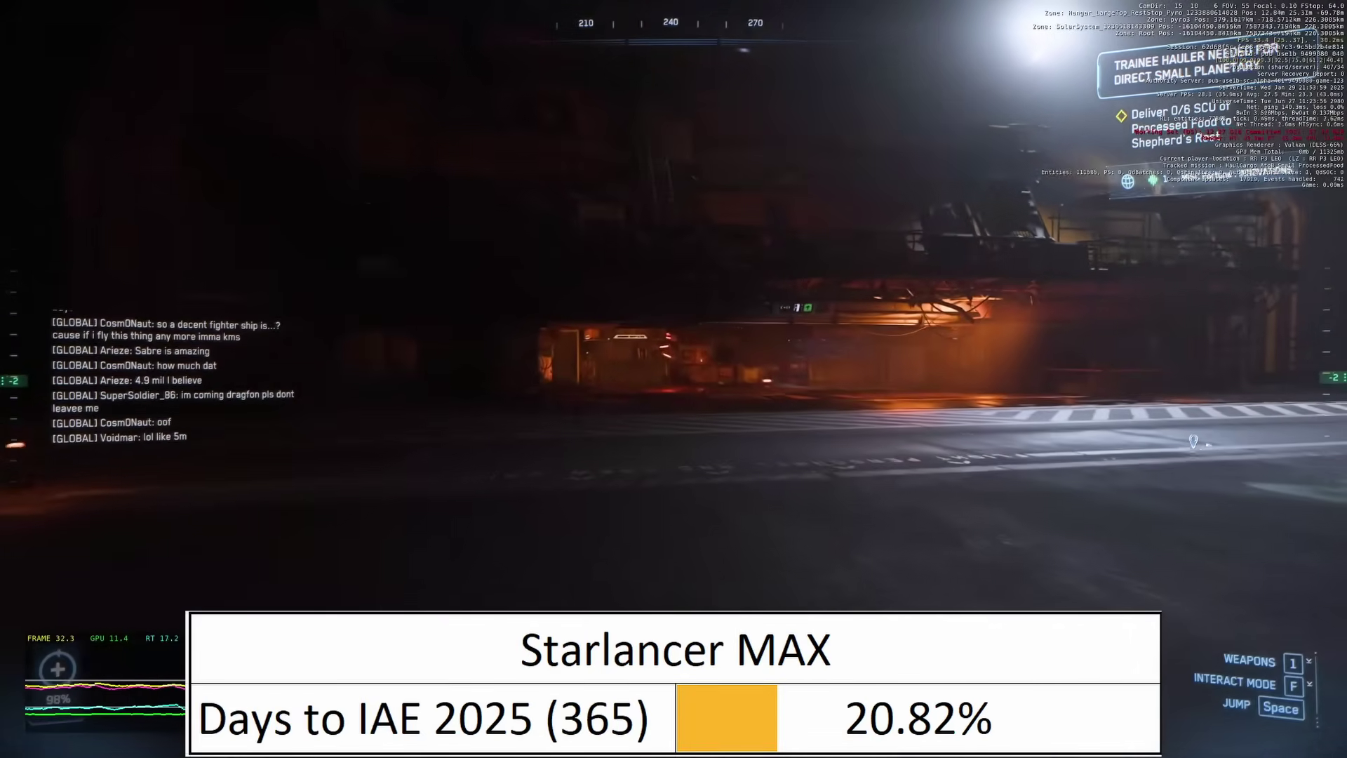
key("w")
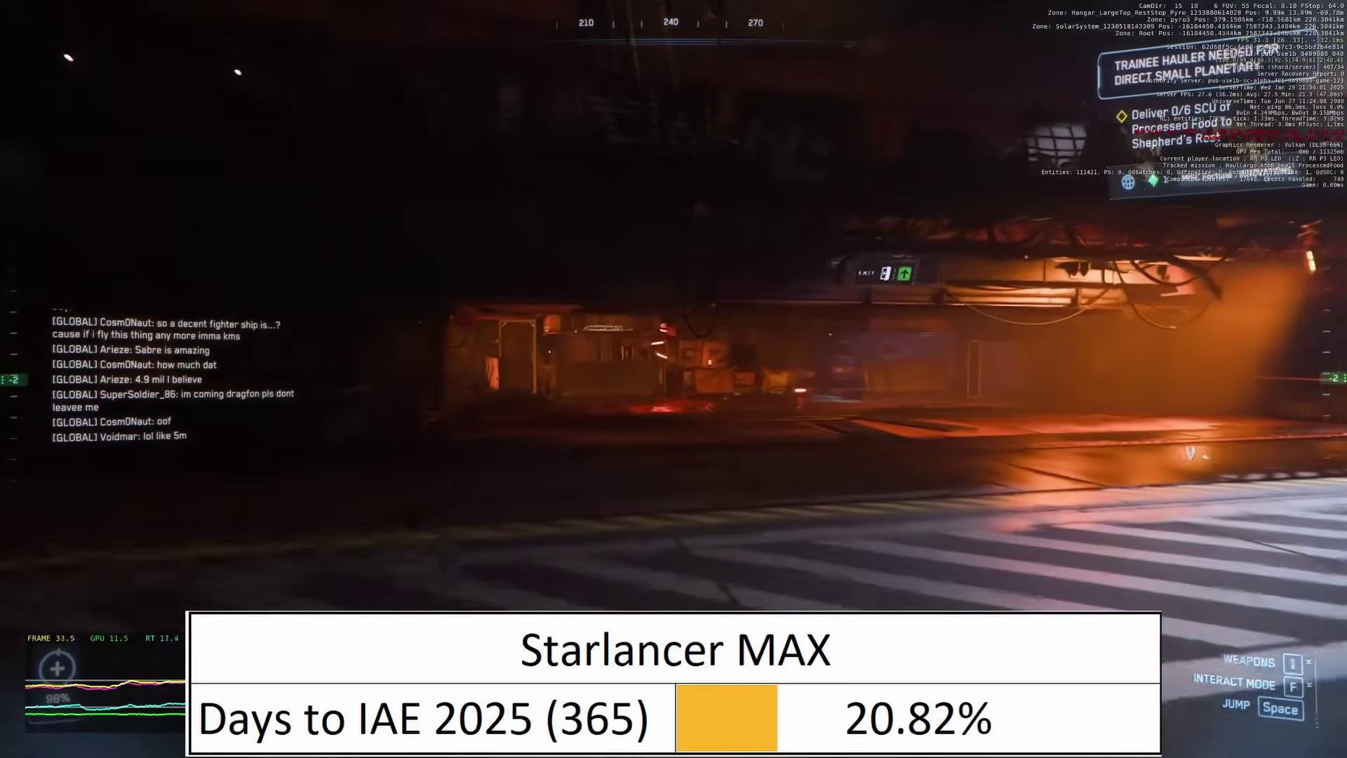
key("w")
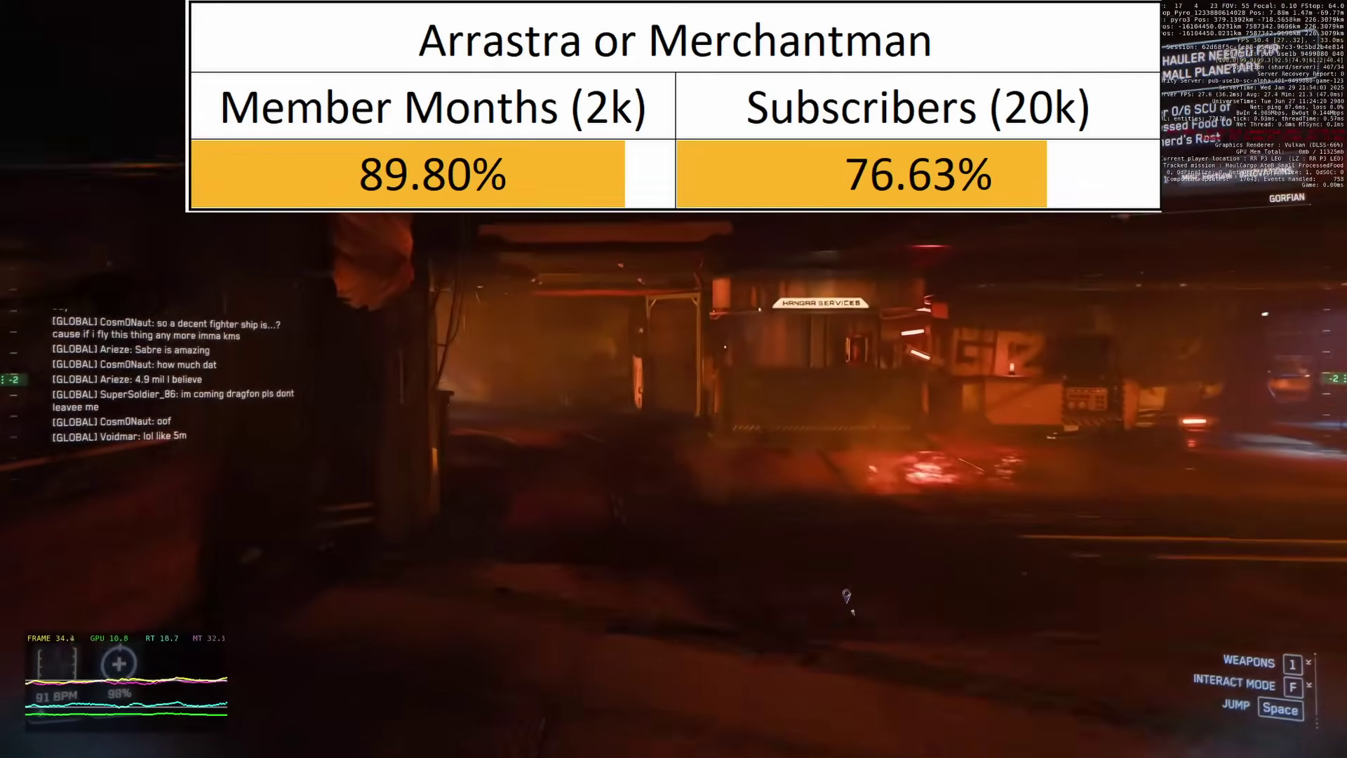
key("w")
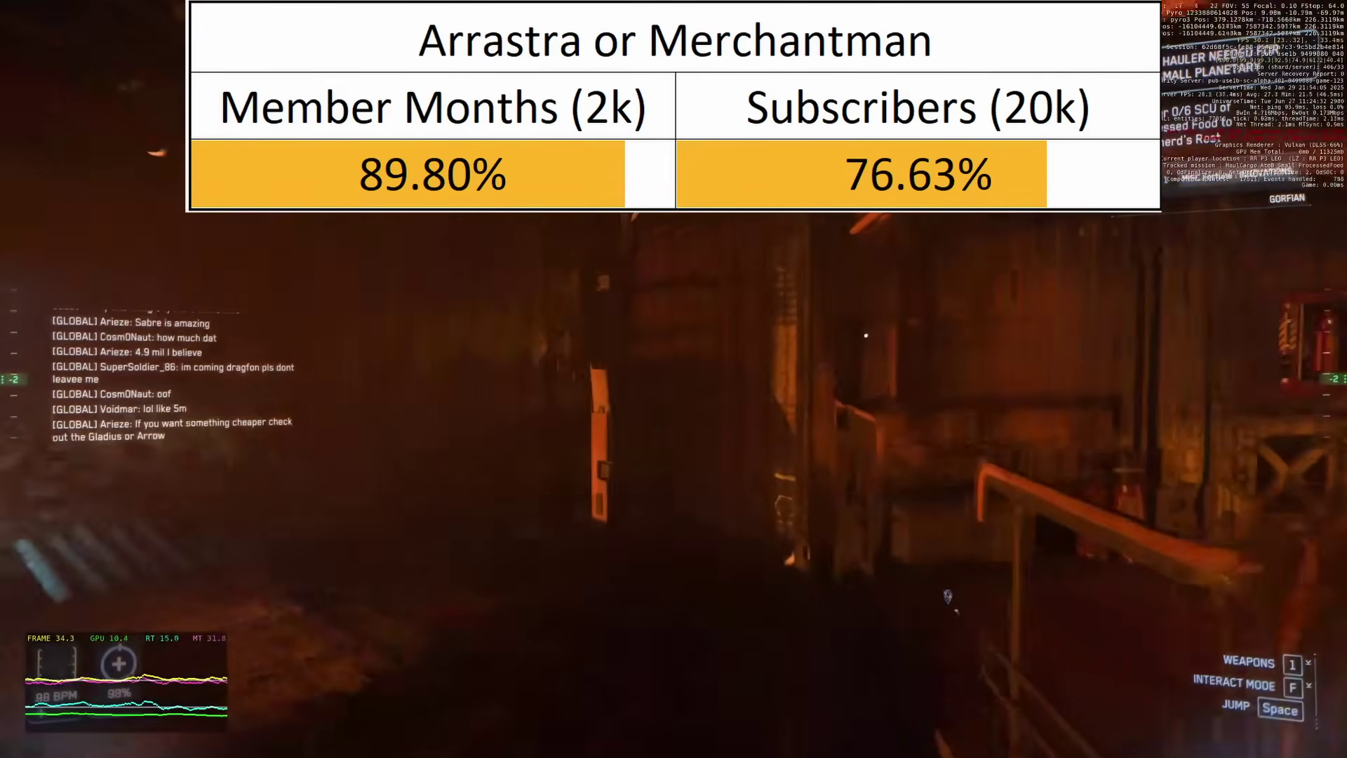
key("w")
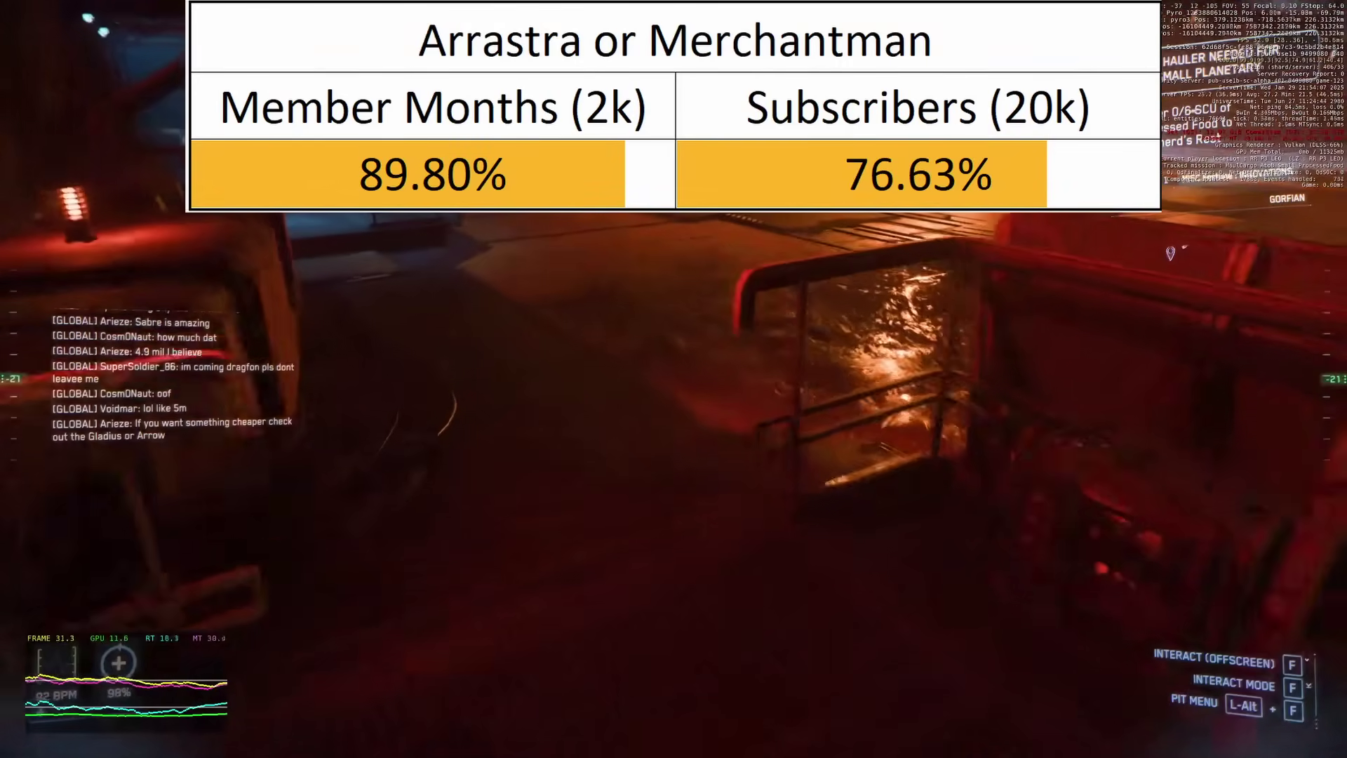
key("w")
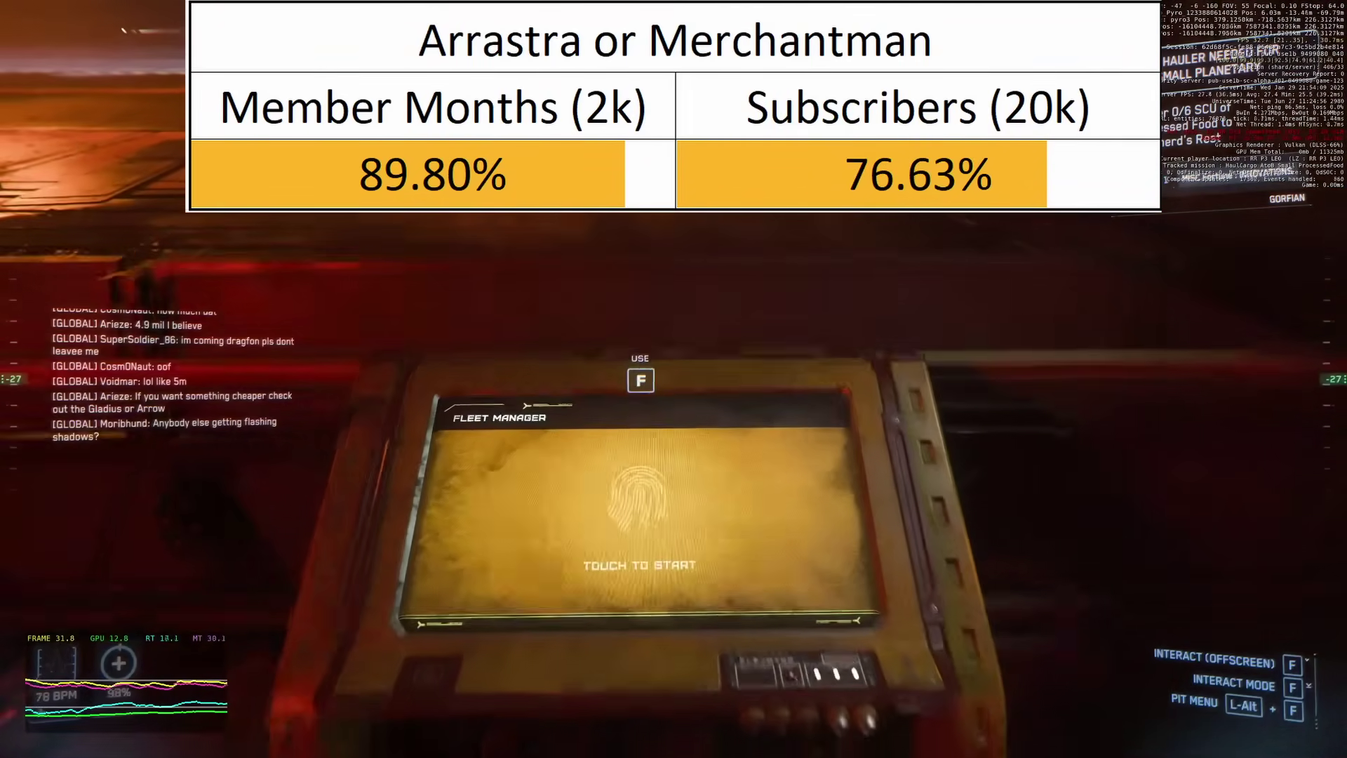
Retrieve the stored Drake Vulture to Innovations's Large Hangar from the Fleet Manager.
key("f")
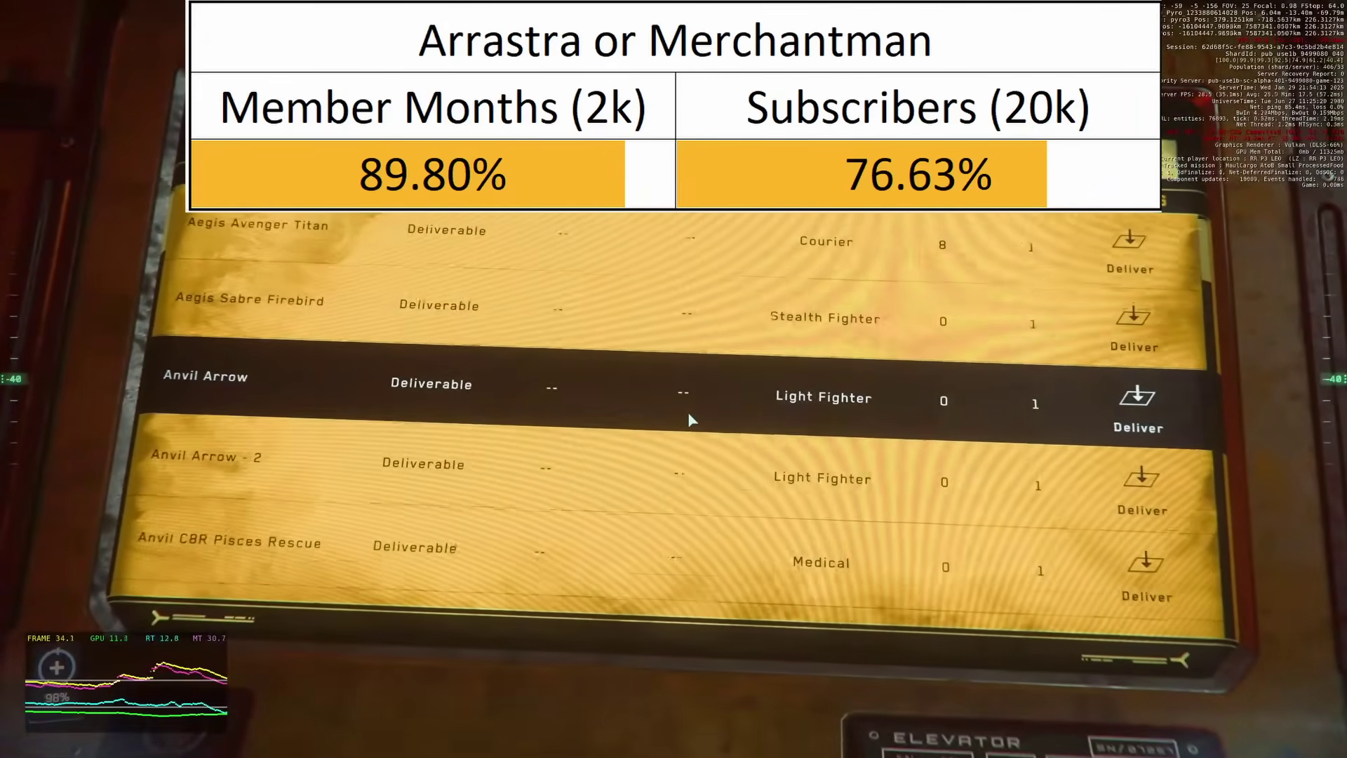
scroll(691, 421, "down", 2)
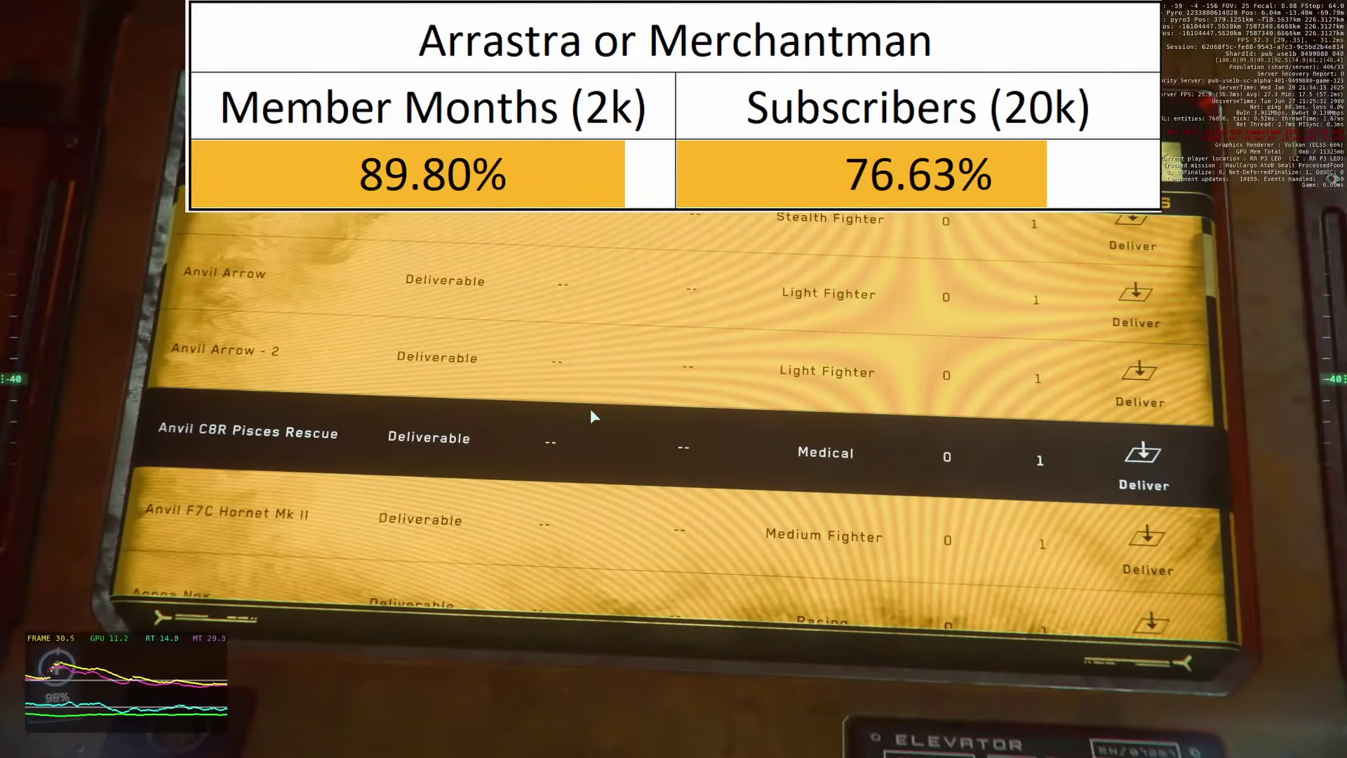
scroll(590, 408, "down", 3)
scroll(597, 414, "down", 2)
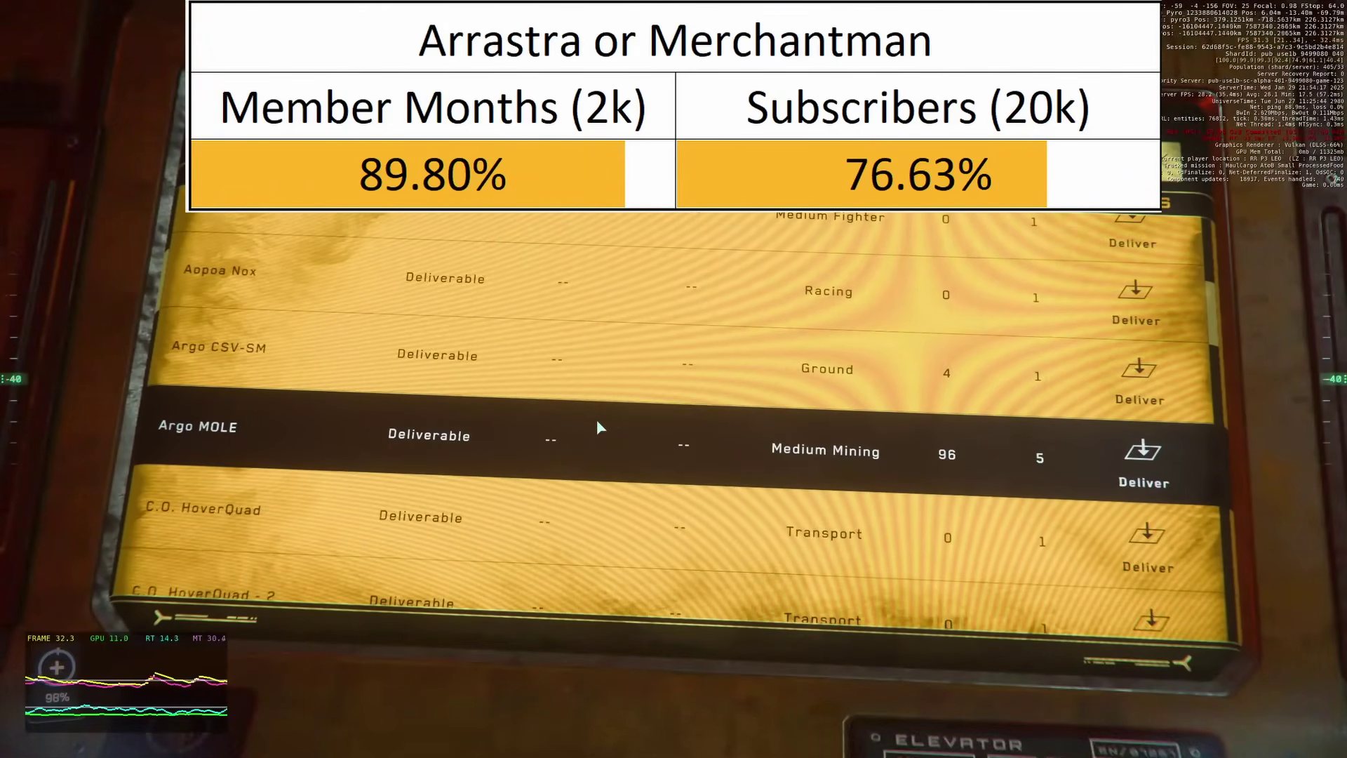
scroll(597, 426, "down", 5)
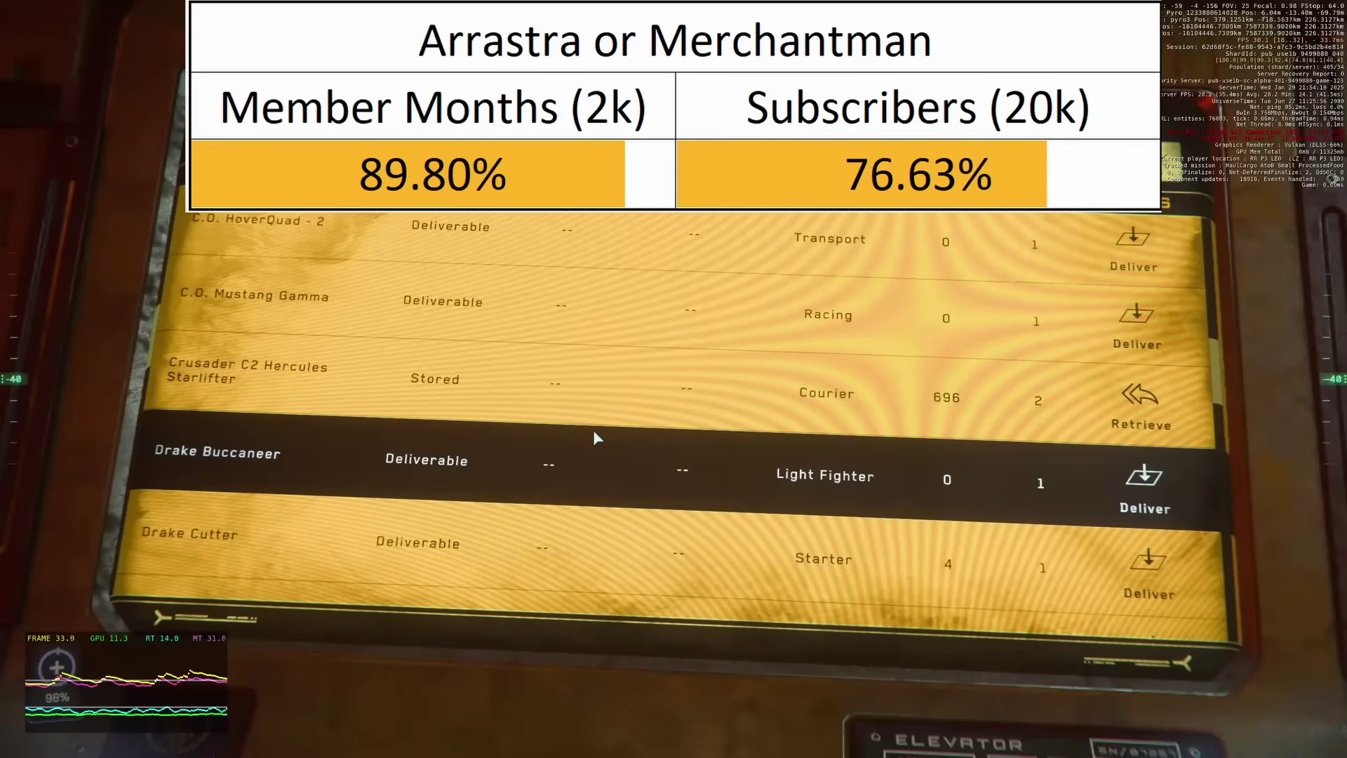
scroll(593, 436, "down", 1)
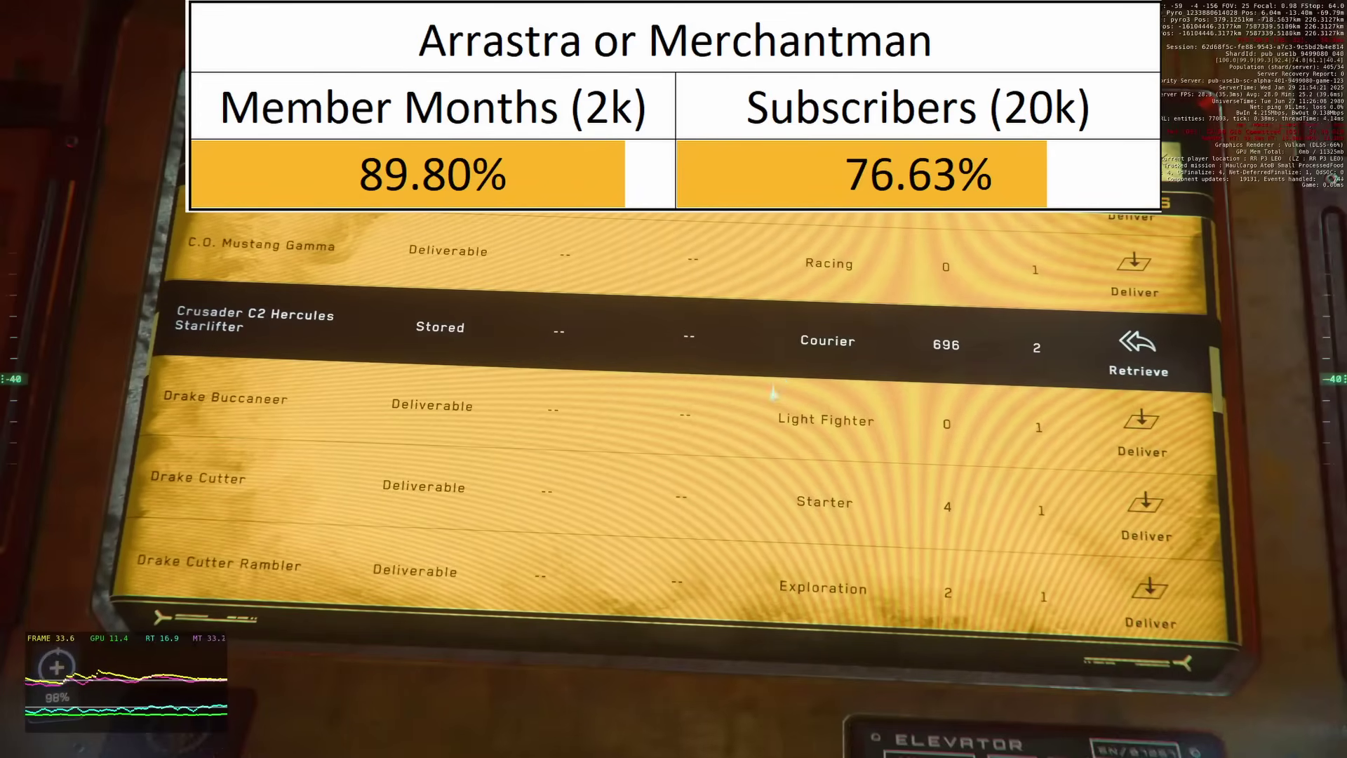
scroll(754, 479, "down", 1)
scroll(751, 482, "down", 2)
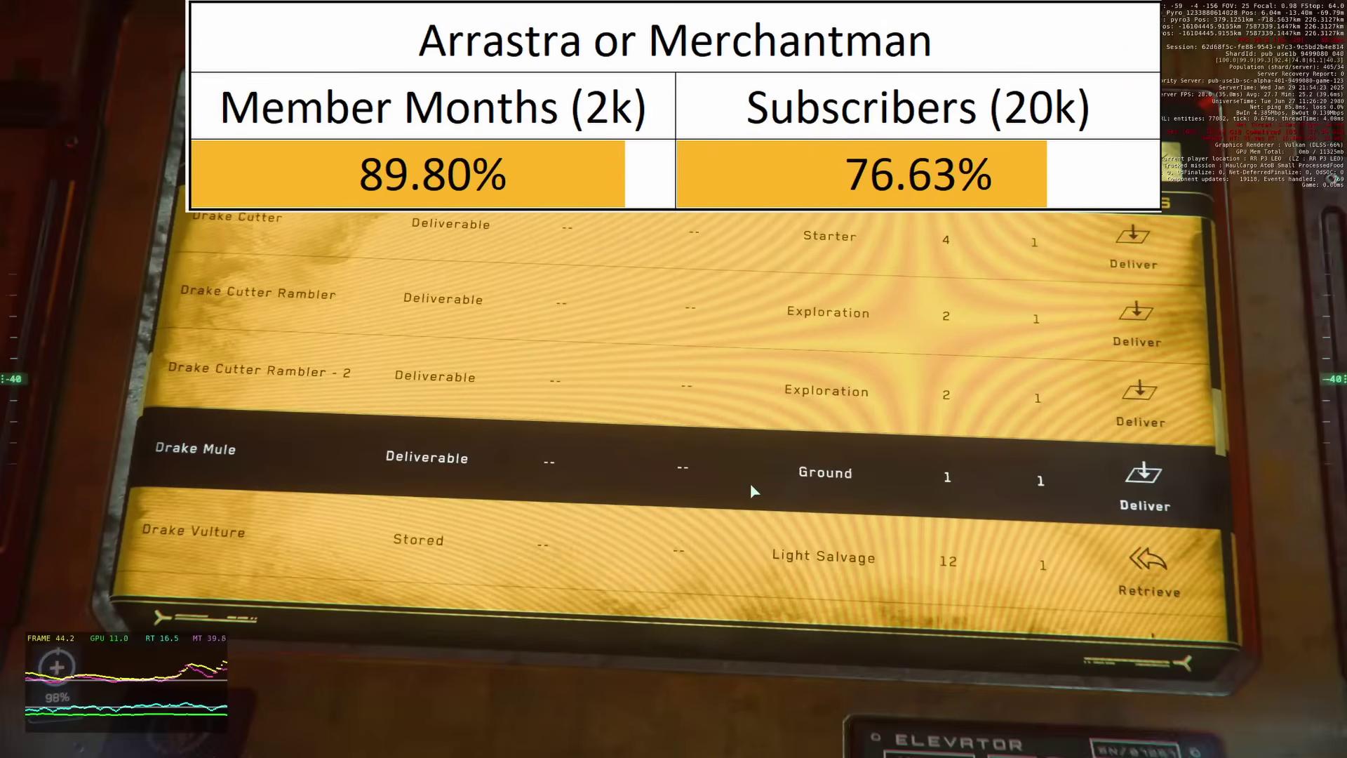
scroll(751, 482, "down", 1)
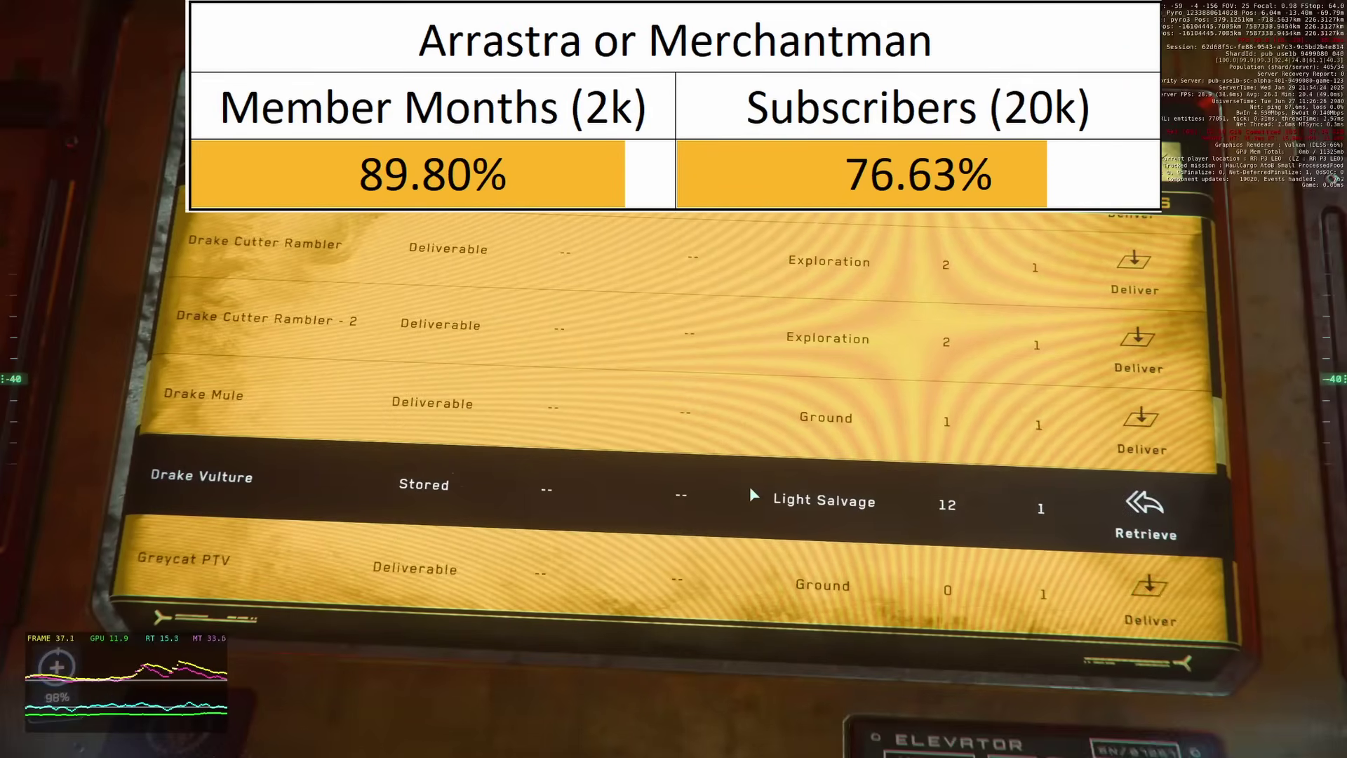
left_click(1151, 536)
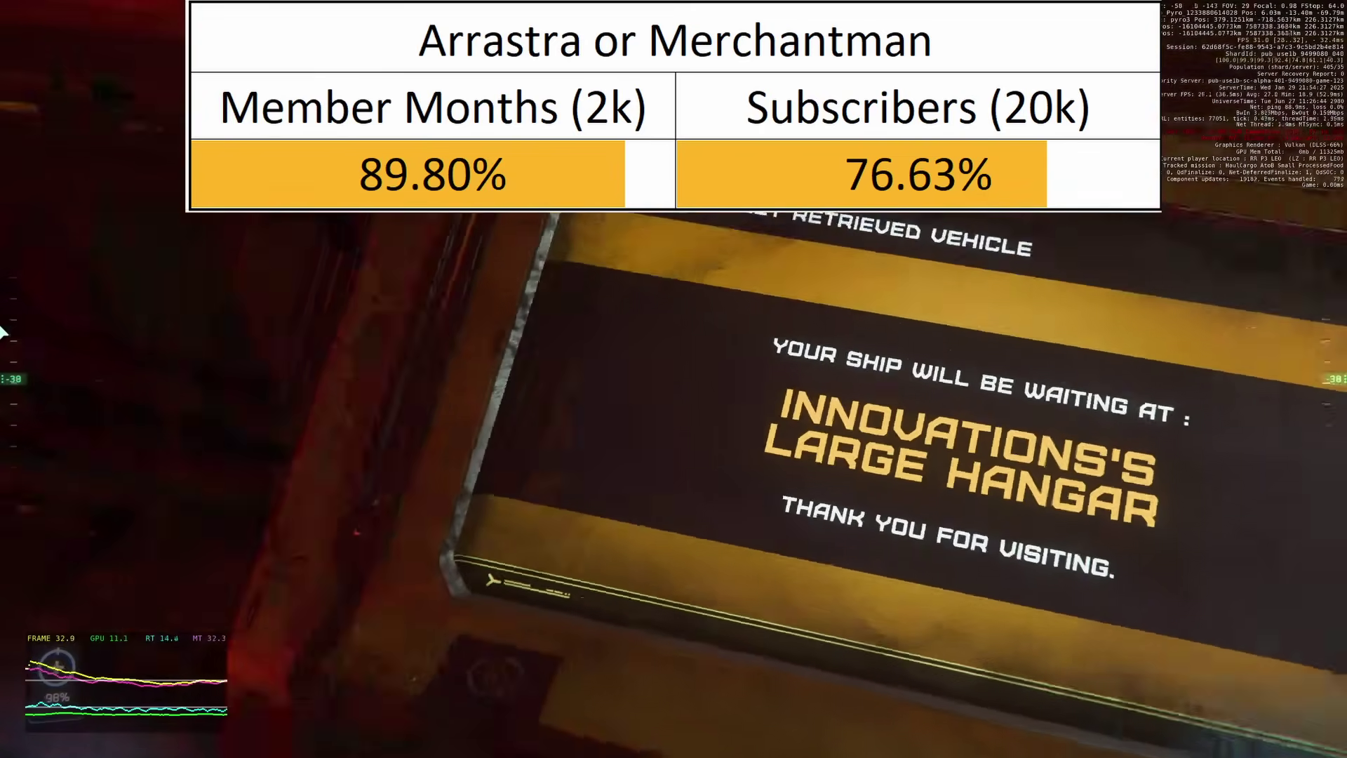
Walk away from the terminal toward the Innovations's Large Hangar marker.
key("w")
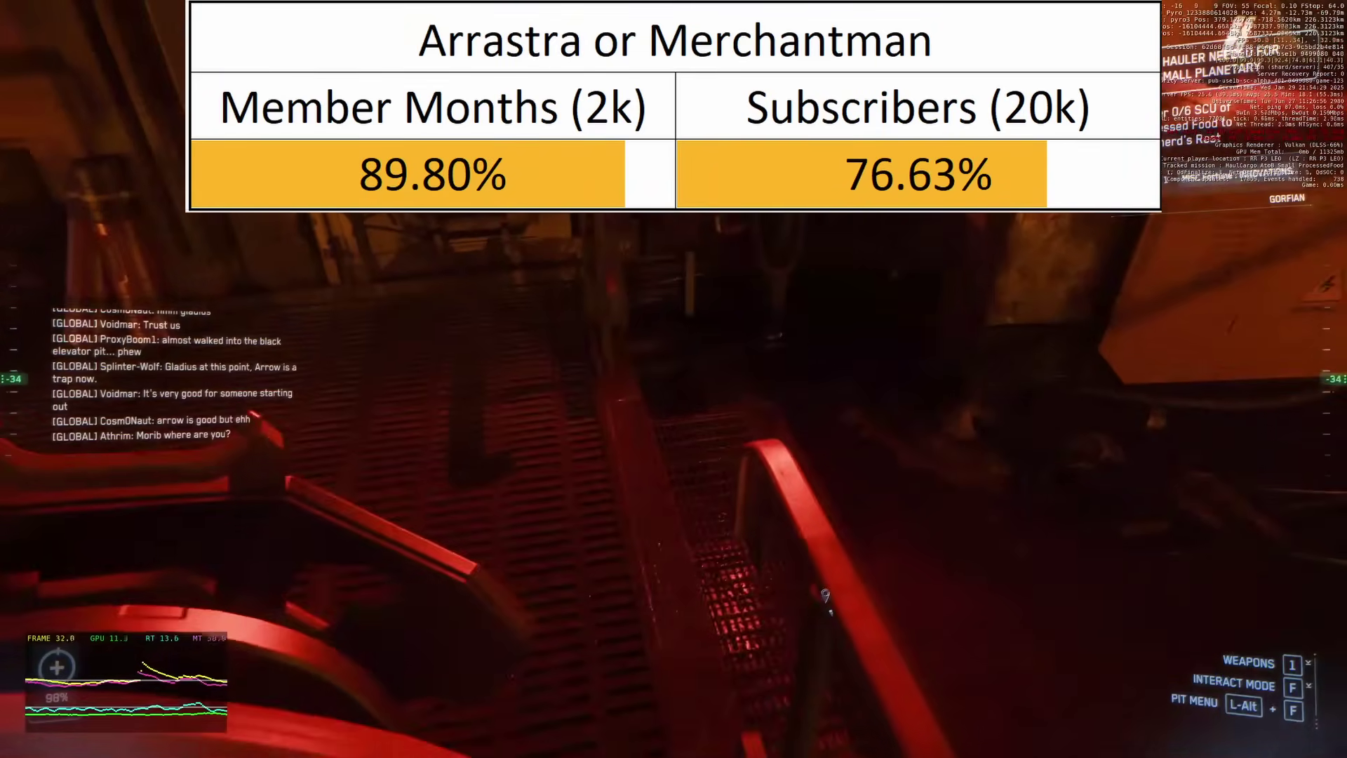
key("w")
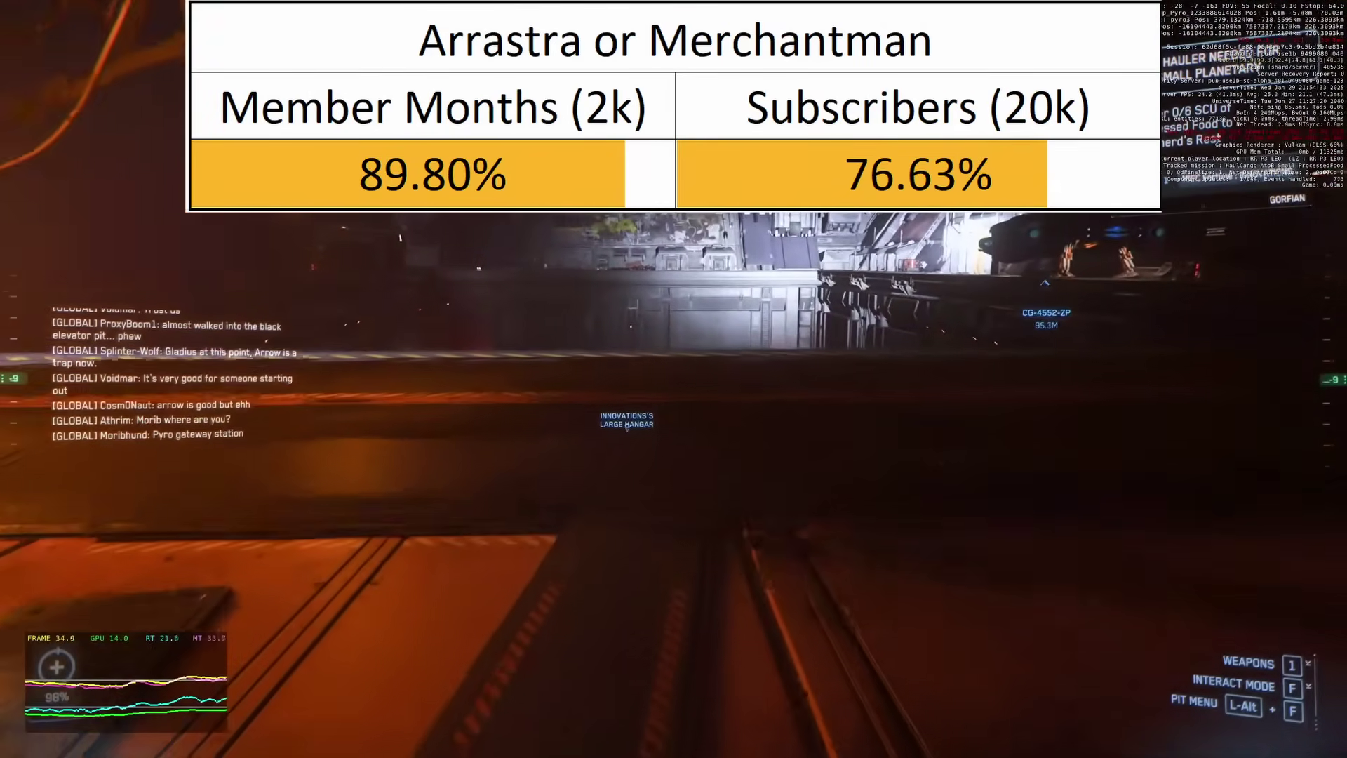
key("w")
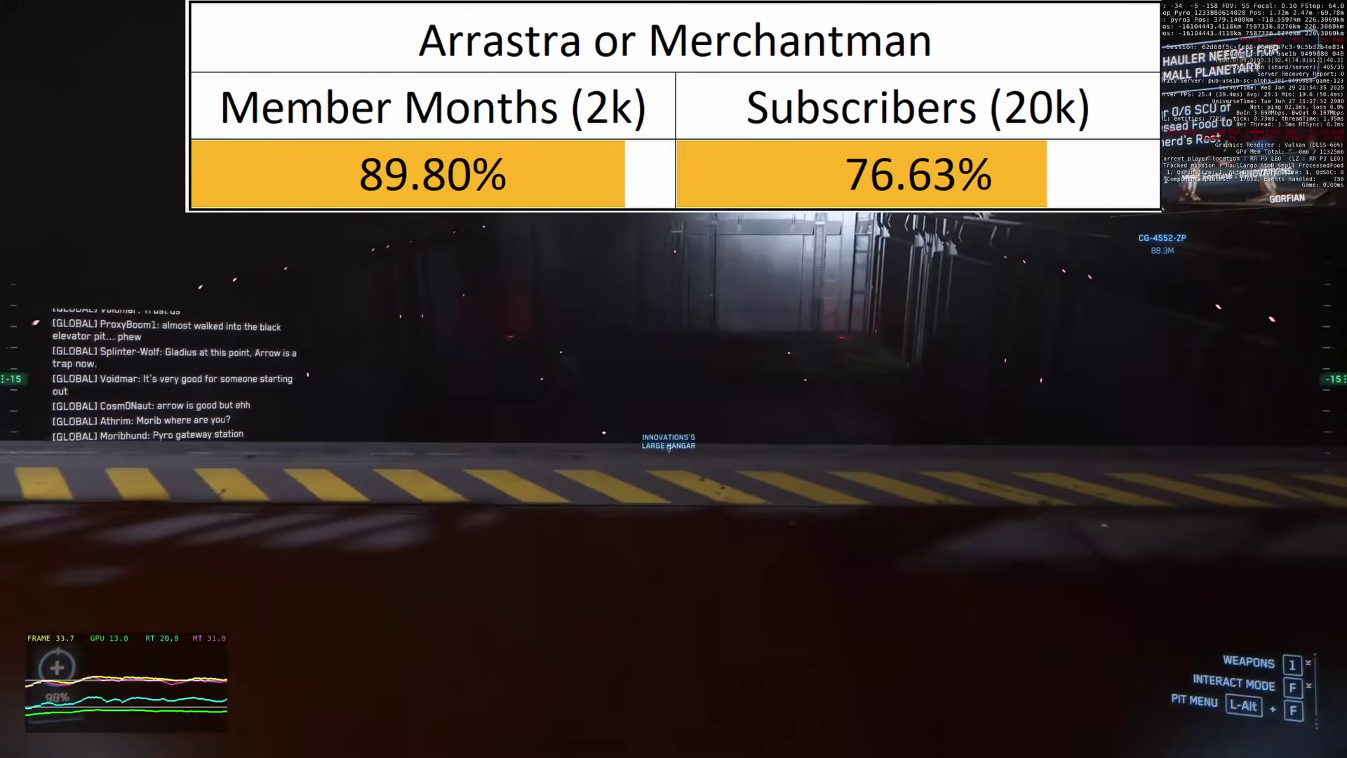